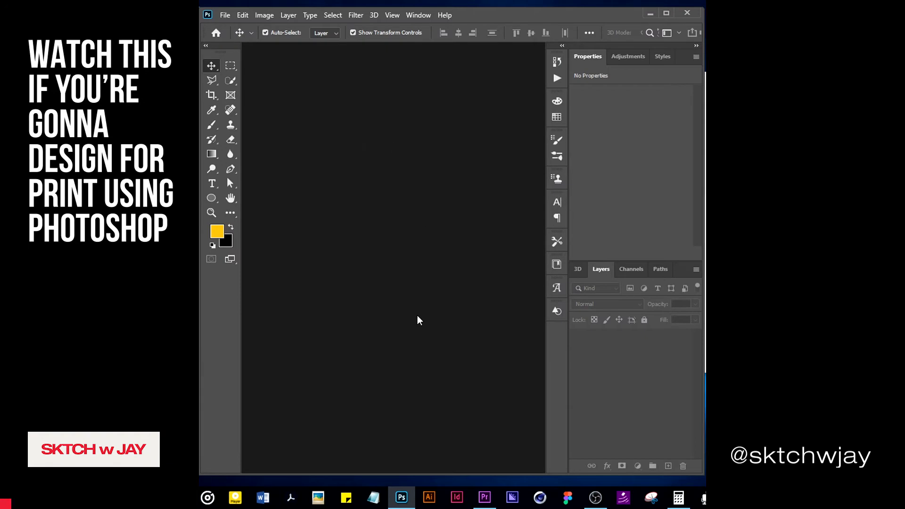
Step: Start a Notepad note listing 9ft by 5ft, 108in by 60in, then 1944px by 1080px after a blank line
click(373, 497)
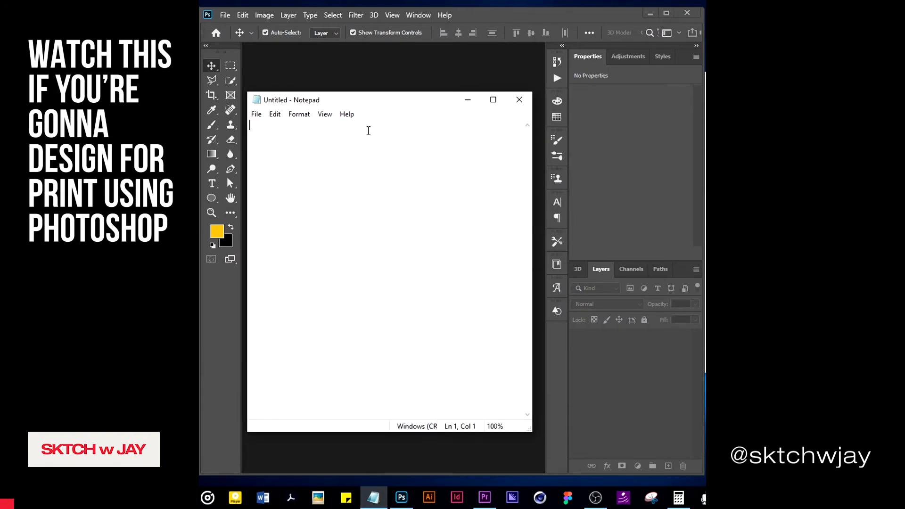
text(9ft by )
text(5)
text(ft)
text(108in by)
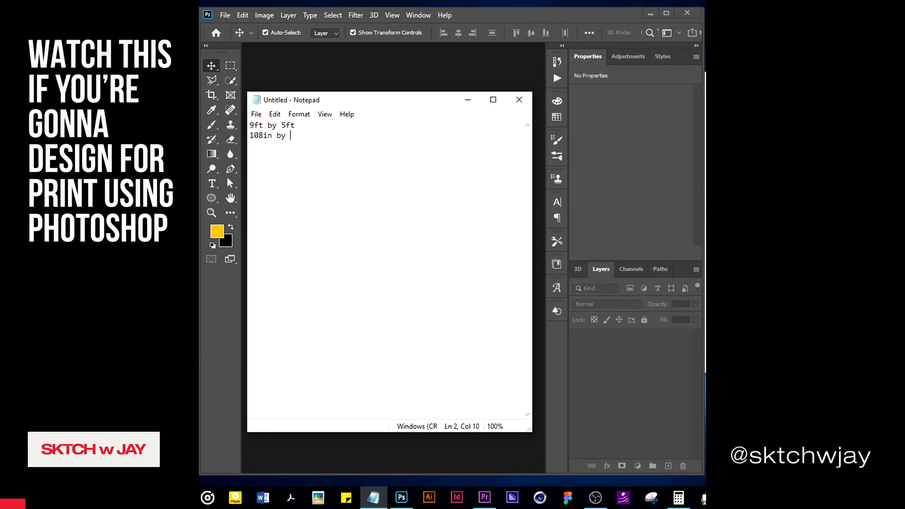
text(u 60in)
key(Return)
text(1094)
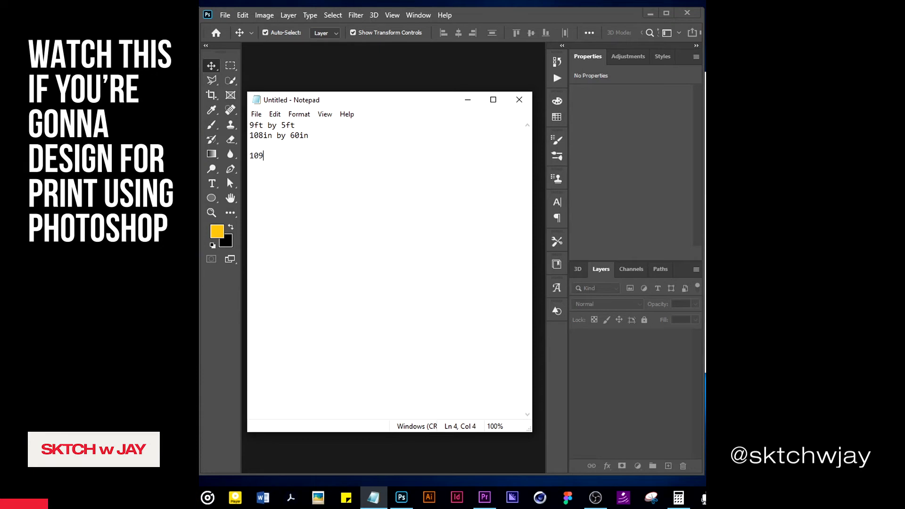
key(BackSpace)
key(BackSpace)
key(BackSpace)
text(944px by 1080px)
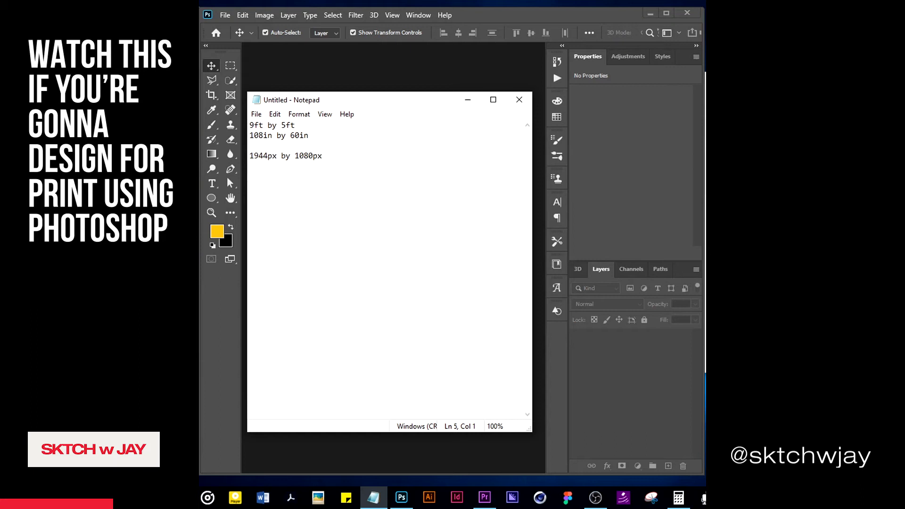
Step: Open Calculator beside the notes and enter 1944
key(Return)
click(679, 498)
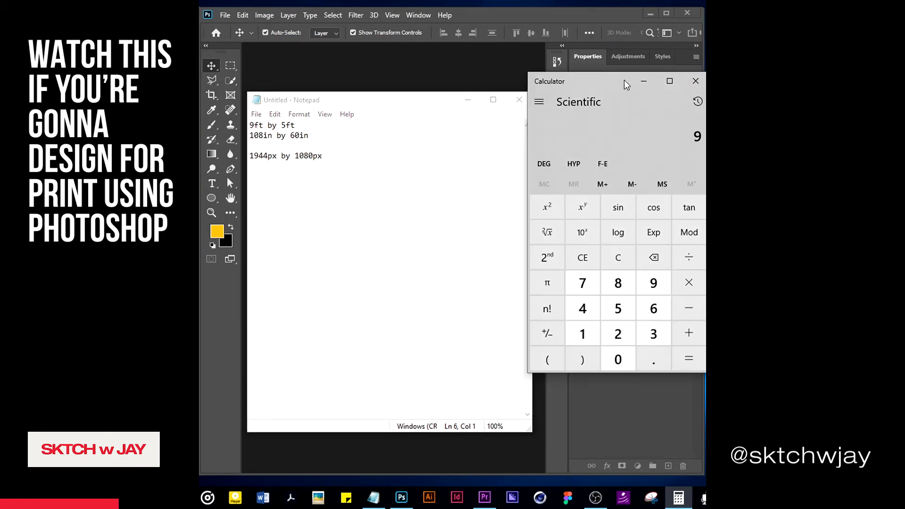
drag(625, 80, 450, 129)
click(404, 385)
click(476, 333)
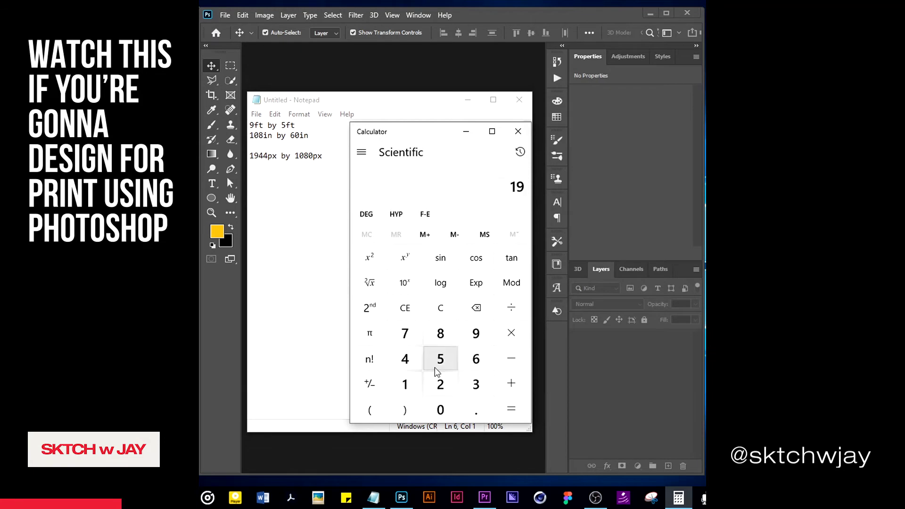
click(404, 360)
click(404, 359)
Step: Divide 1944 by 108 to get 18, then return to the note's empty line
click(513, 314)
click(404, 385)
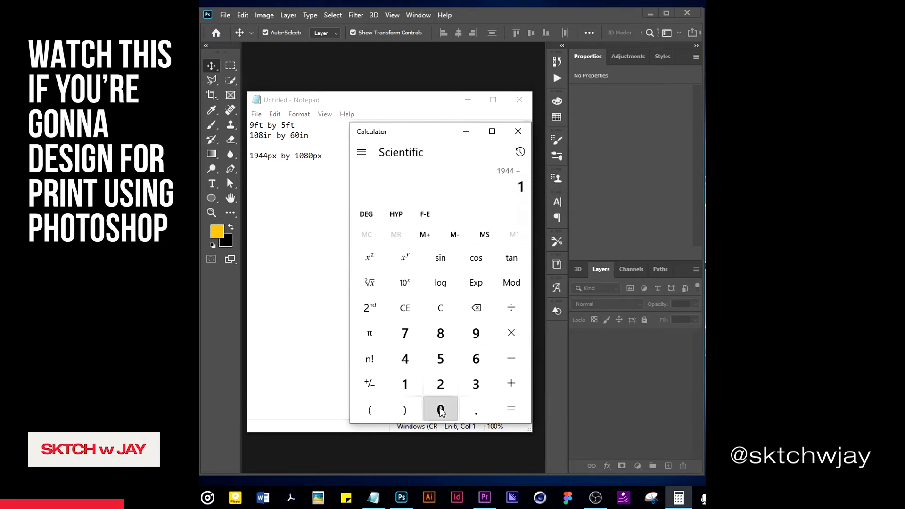
click(441, 410)
click(440, 333)
click(503, 409)
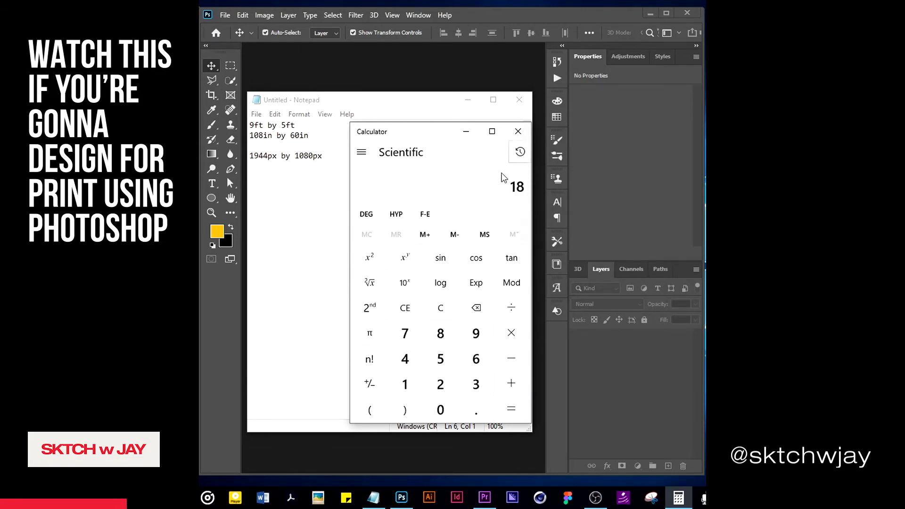
click(331, 157)
key(Down)
key(Down)
Step: Record '18dpi' and, on the next line, 'standard 300dpi' in the note
text(18dpi)
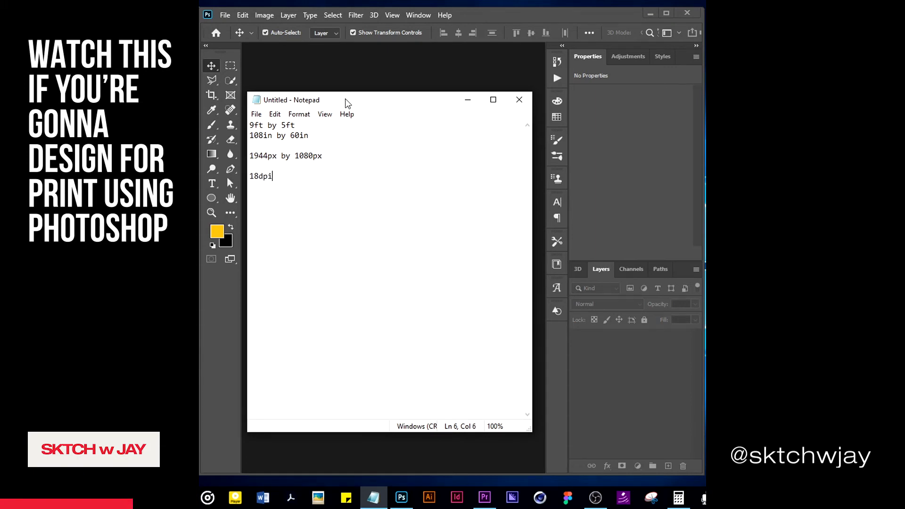
drag(348, 99, 350, 100)
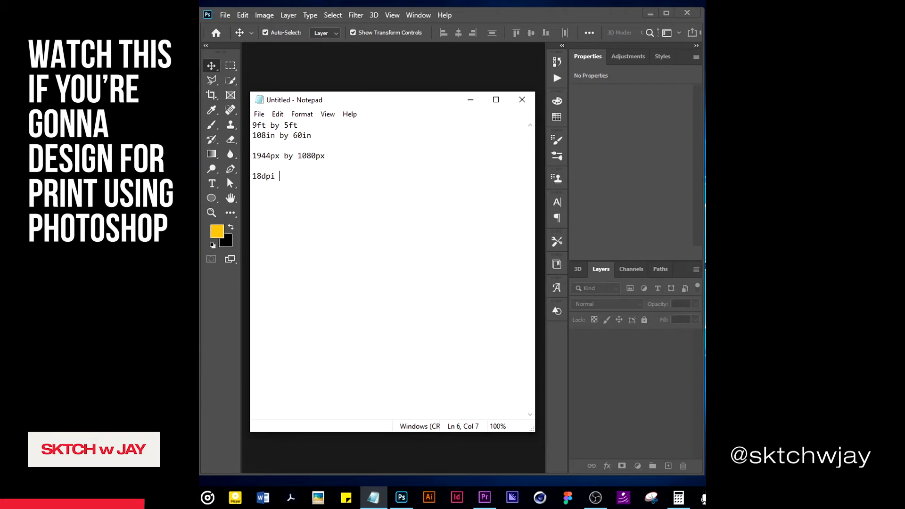
key(Return)
text(sa)
text(andard 300dpi)
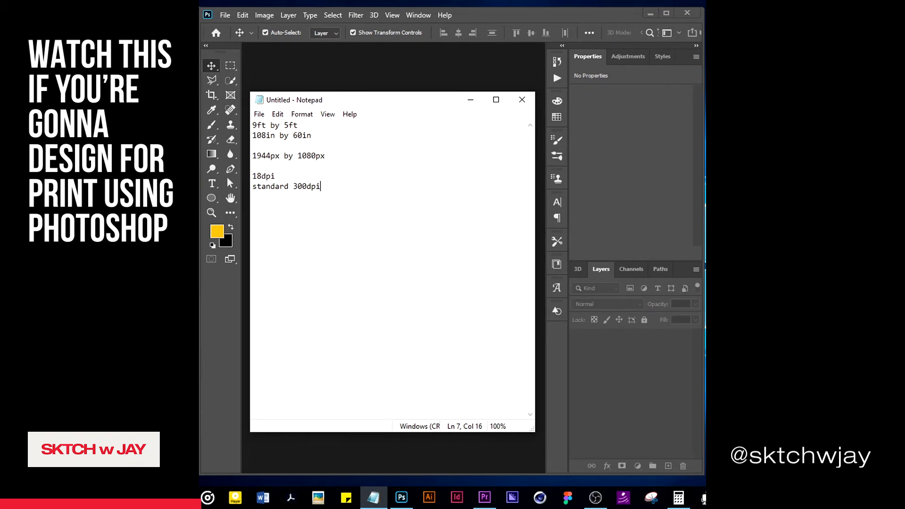
Step: Add '100dpi-150dpi', then after a blank line '5in/7in' and '300dpi' on separate lines
key(Return)
text(100dpi-150dpi)
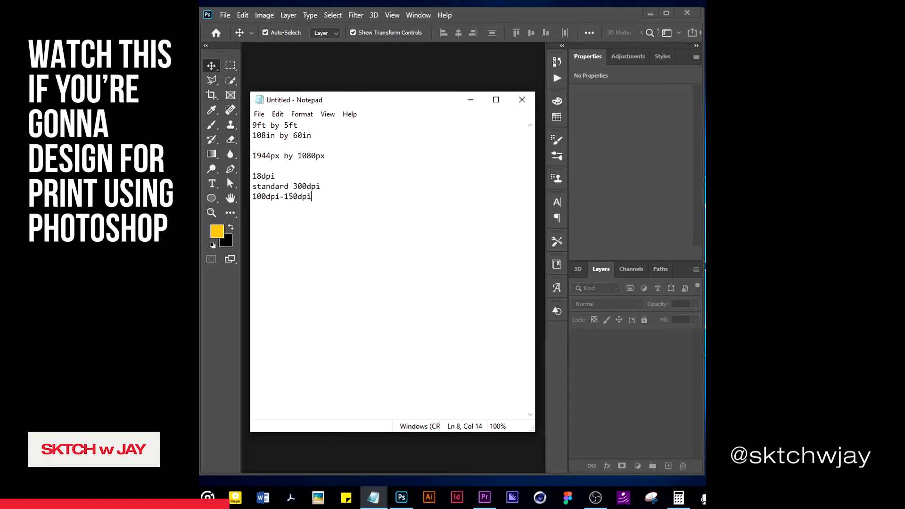
key(Return)
key(Return)
text(5in/7in)
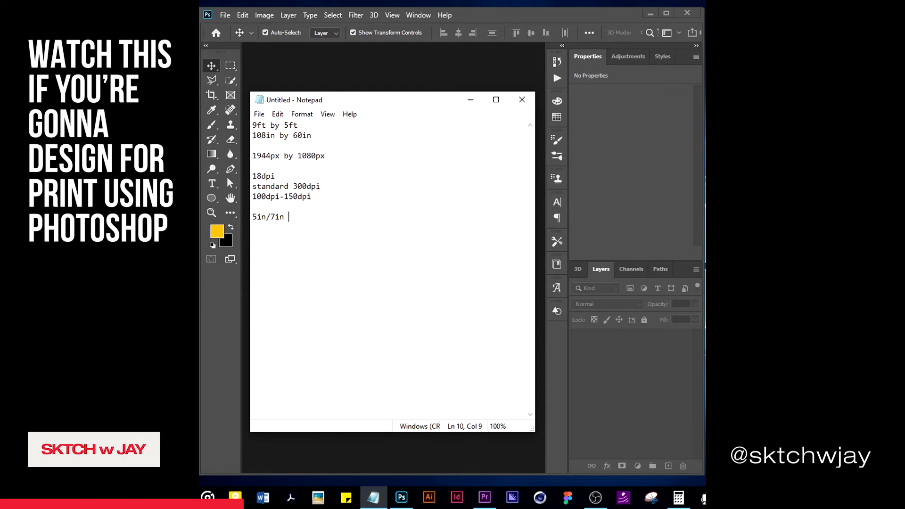
key(BackSpace)
key(Return)
text(300dpi)
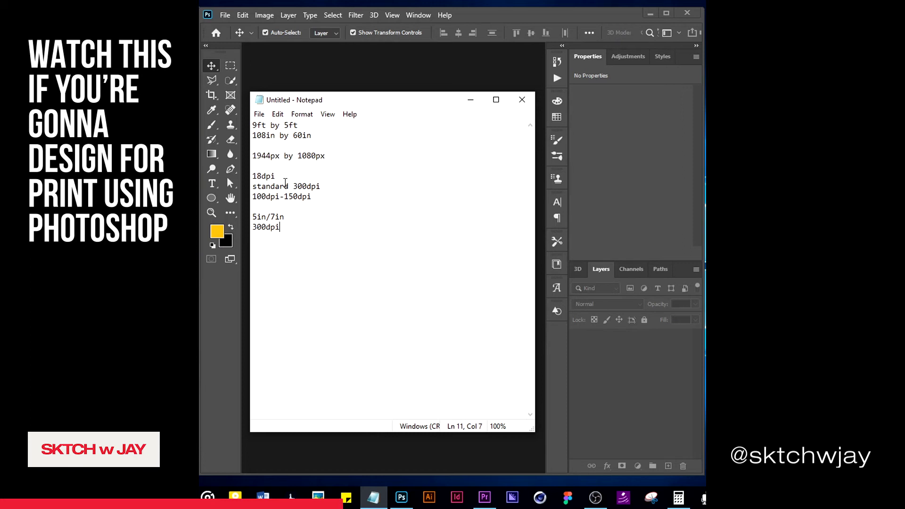
Step: Append '- large print 4/4ft' to 100dpi-150dpi and '- small sized print design less than 4/4ft' to 300dpi
click(333, 196)
text(- large print 4/4ft)
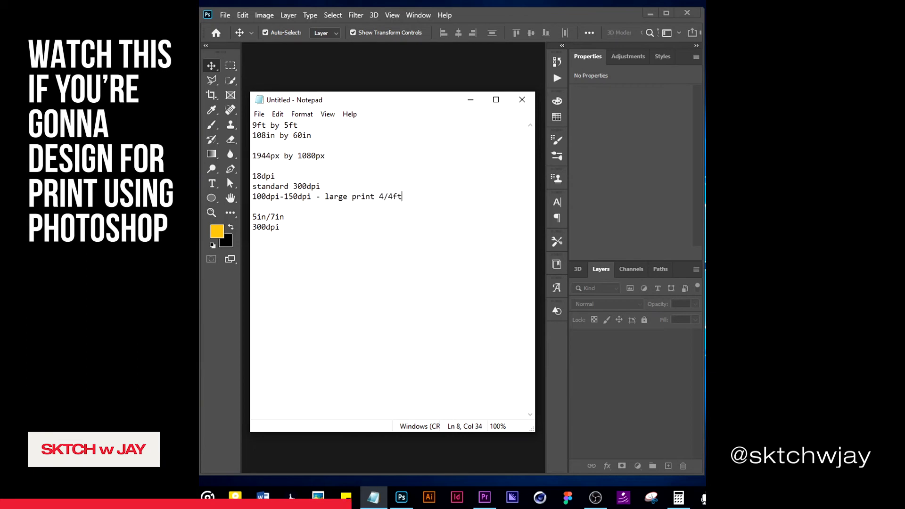
key(Down)
key(Down)
key(Down)
key(Right)
key(Right)
key(Right)
key(Right)
text(-  small sized )
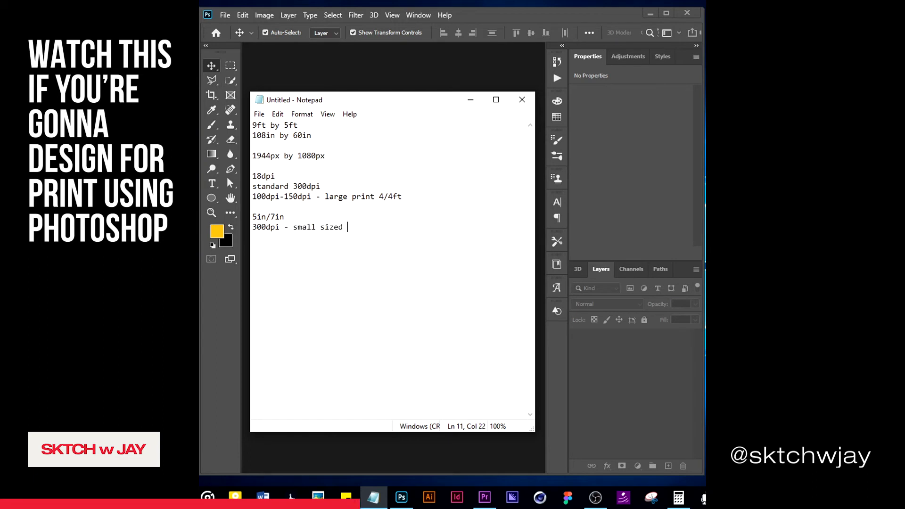
text(print design less than 4/4)
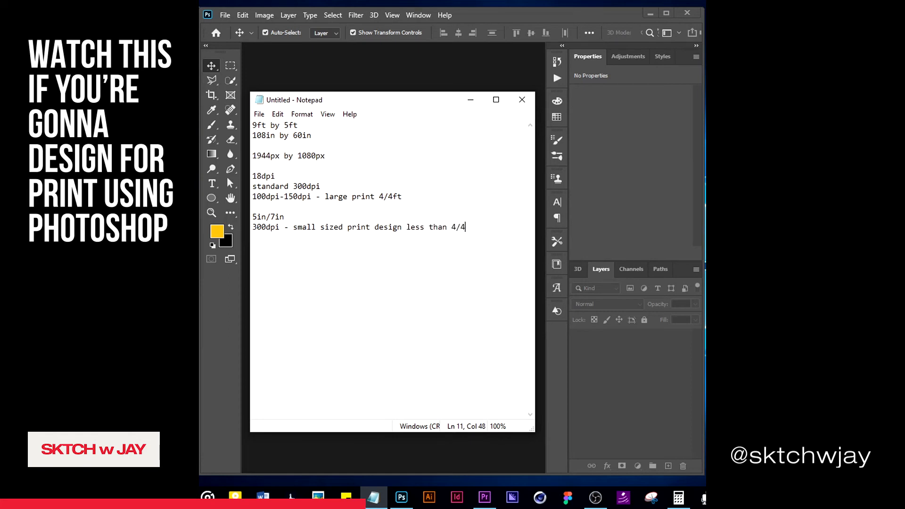
text(ft)
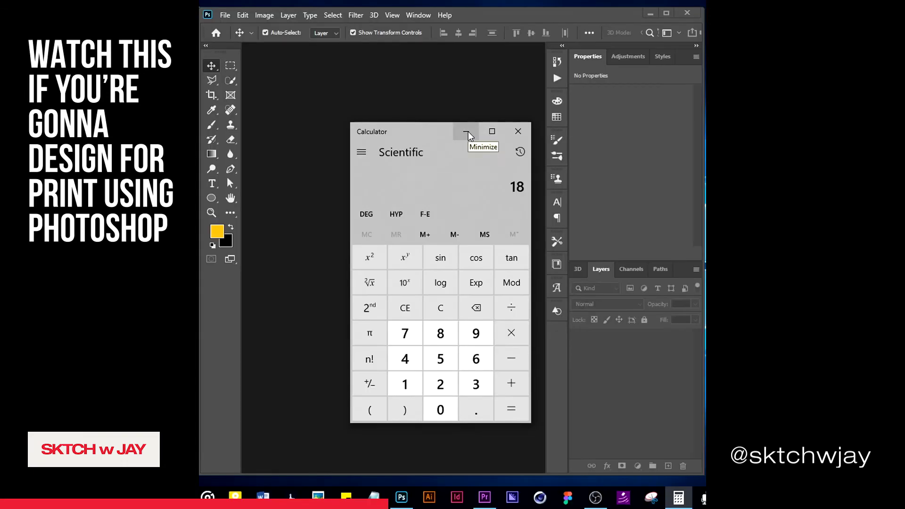
Step: Create a new 5 x 7 inch, 300 Pixels/Inch, CMYK Color document in Photoshop
click(374, 498)
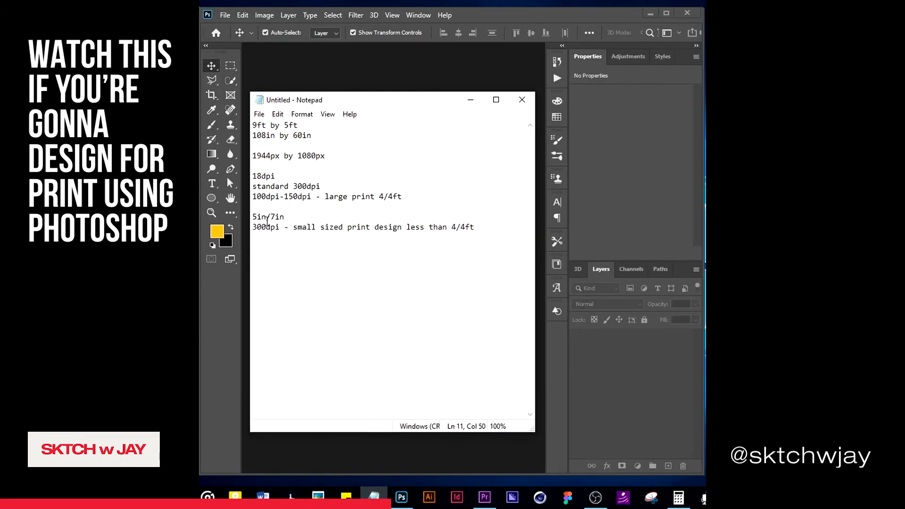
click(474, 19)
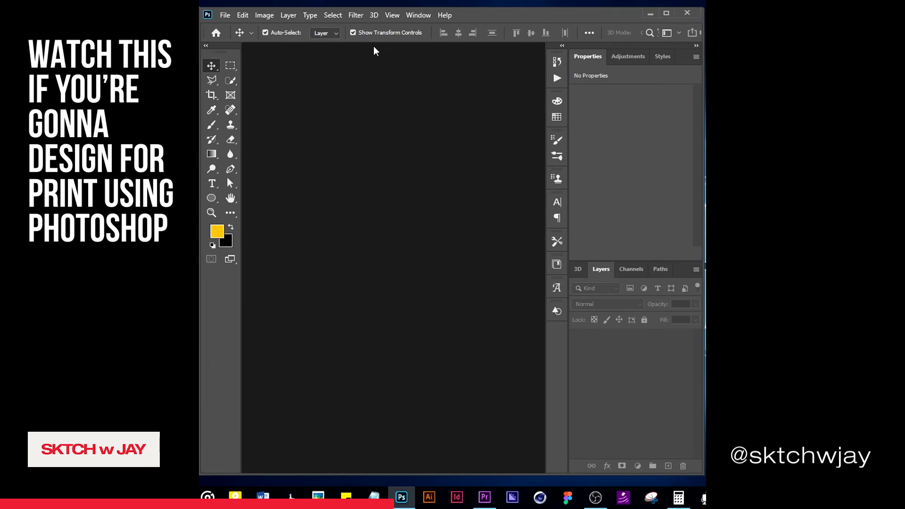
click(225, 15)
click(231, 25)
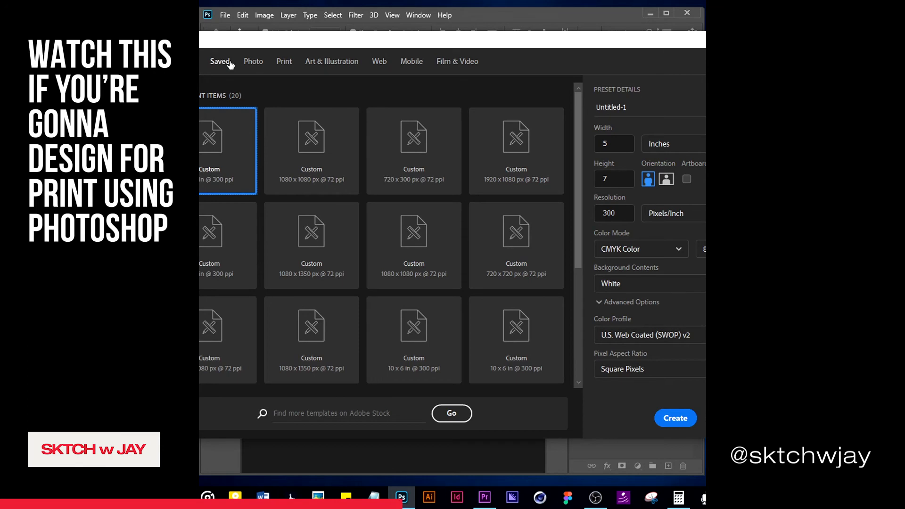
click(613, 252)
click(617, 251)
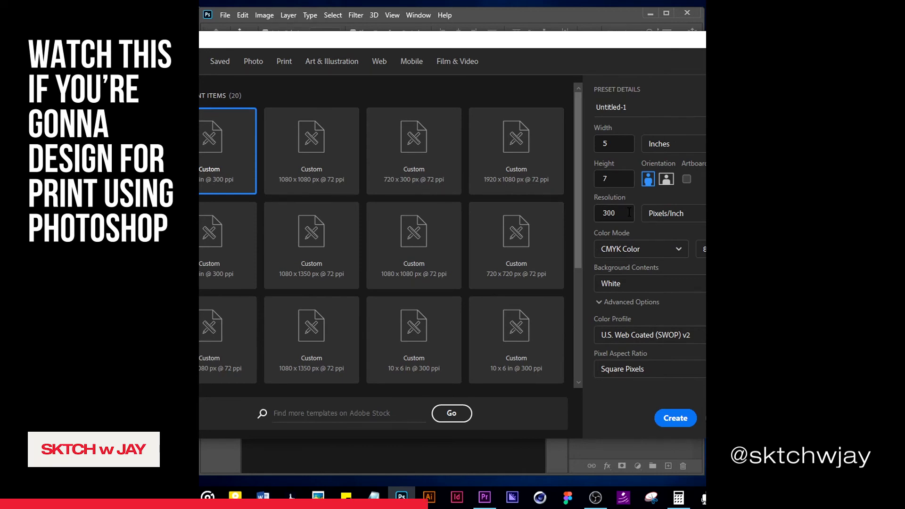
click(685, 213)
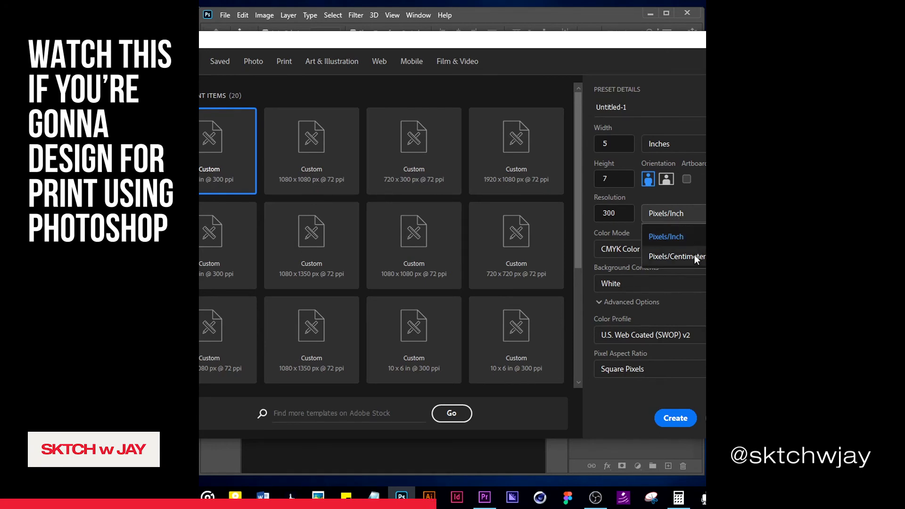
click(702, 196)
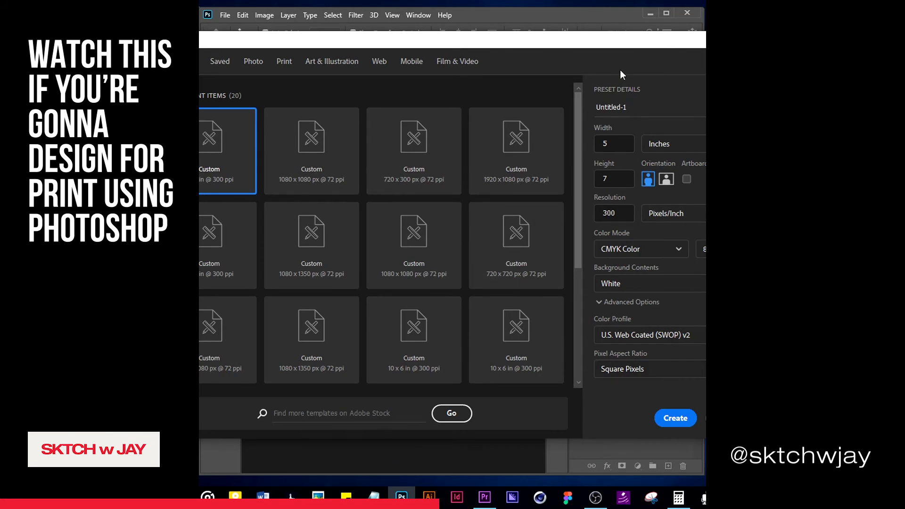
click(674, 417)
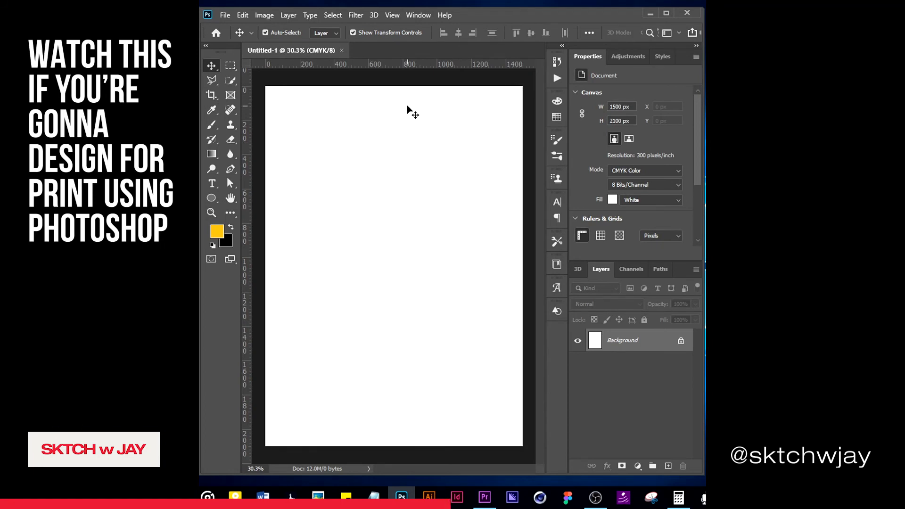
Step: Browse the fill/adjustment layer list, Filter and View menus without choosing anything
click(638, 466)
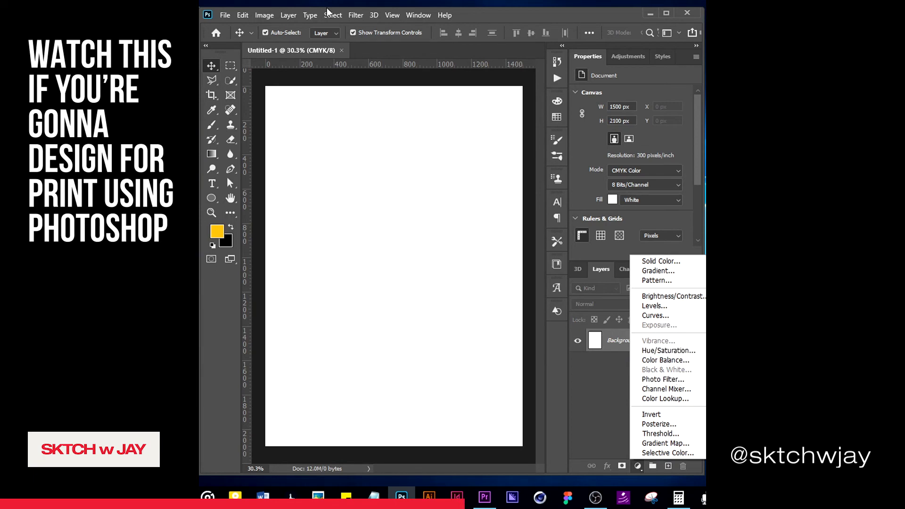
click(354, 17)
click(356, 16)
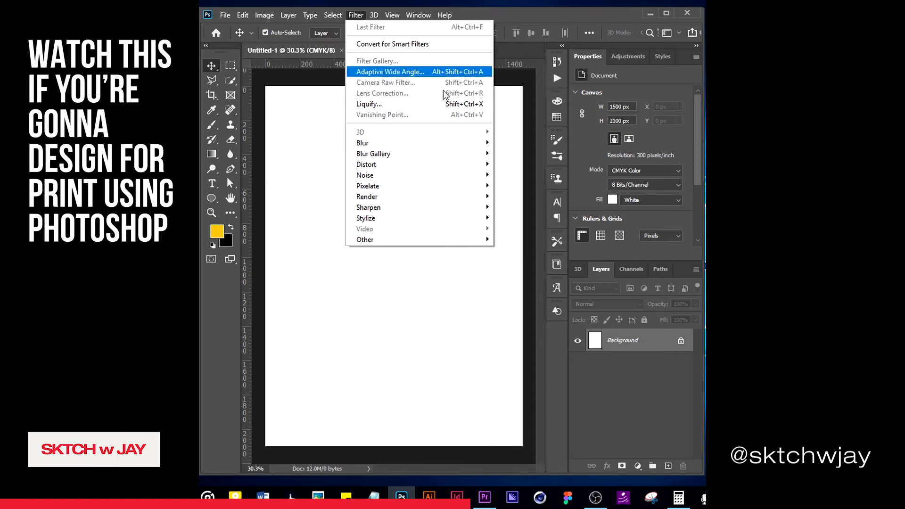
click(392, 15)
click(336, 177)
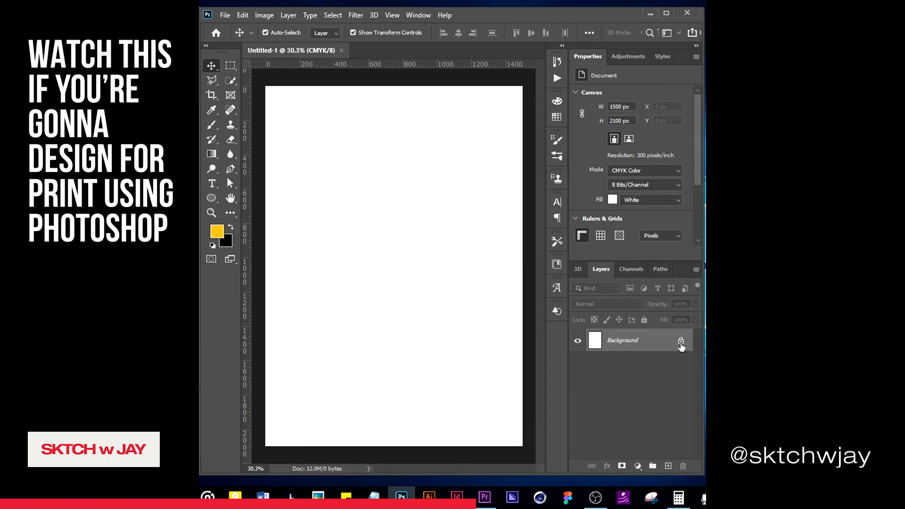
Step: Unlock the Background layer and rename the resulting Layer 0 to 'Main Design'
click(681, 341)
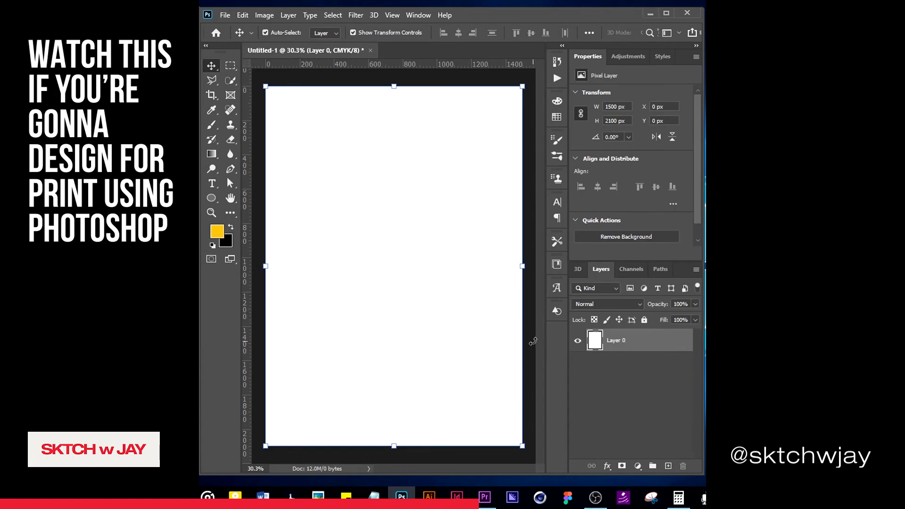
double_click(623, 342)
text(Main Design)
Step: Convert the Main Design layer to a smart object and open its contents as Main Design.psb
key(Return)
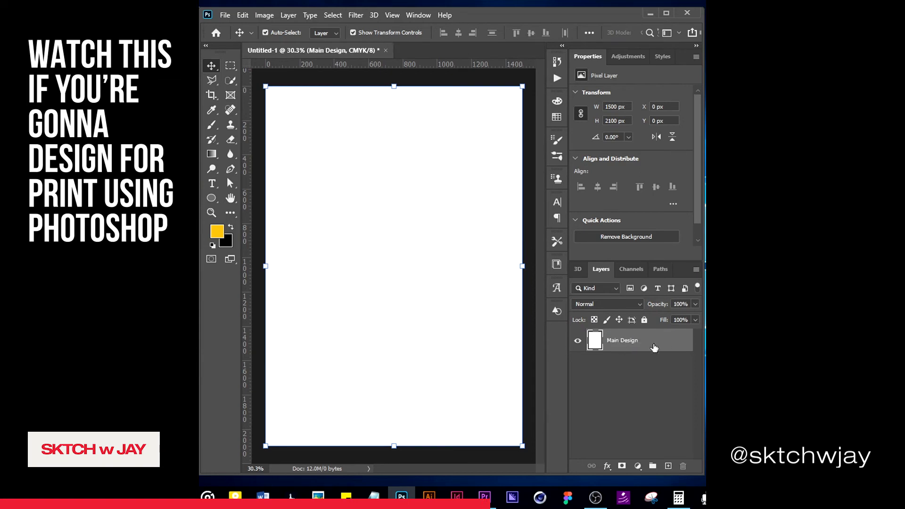
right_click(635, 337)
click(674, 164)
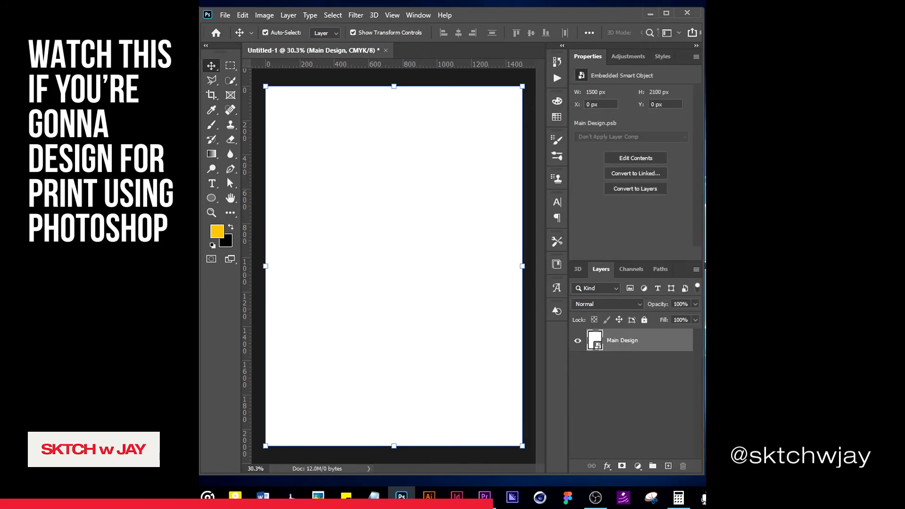
double_click(596, 344)
scroll(455, 234, down, 2)
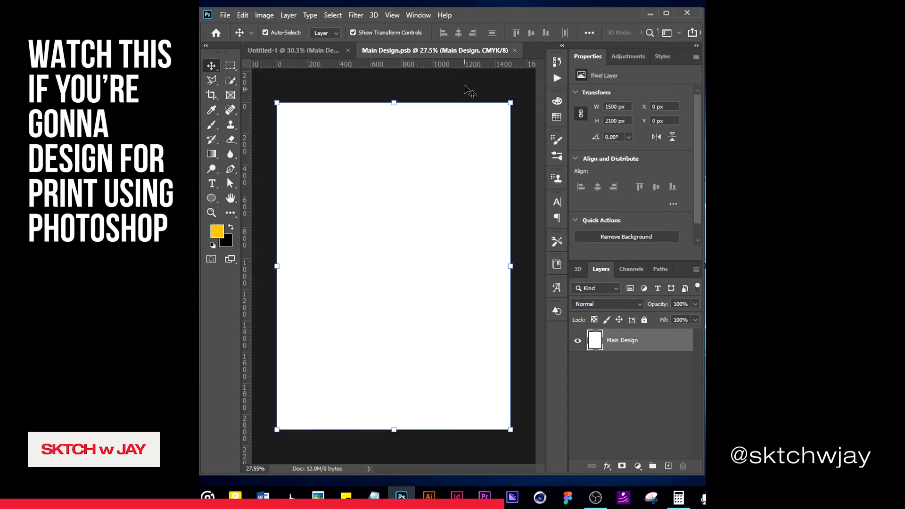
Step: Compare the Untitled-1 and Main Design.psb documents by switching between their tabs
click(308, 46)
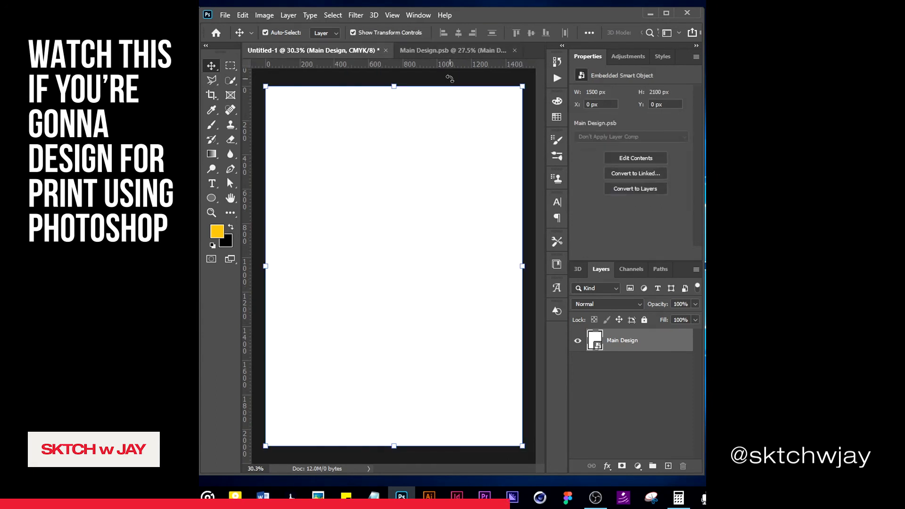
click(452, 51)
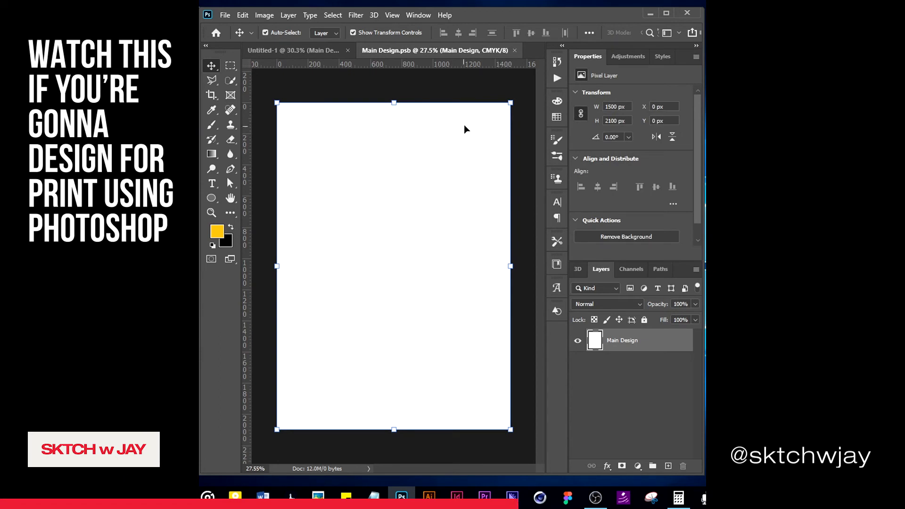
click(329, 52)
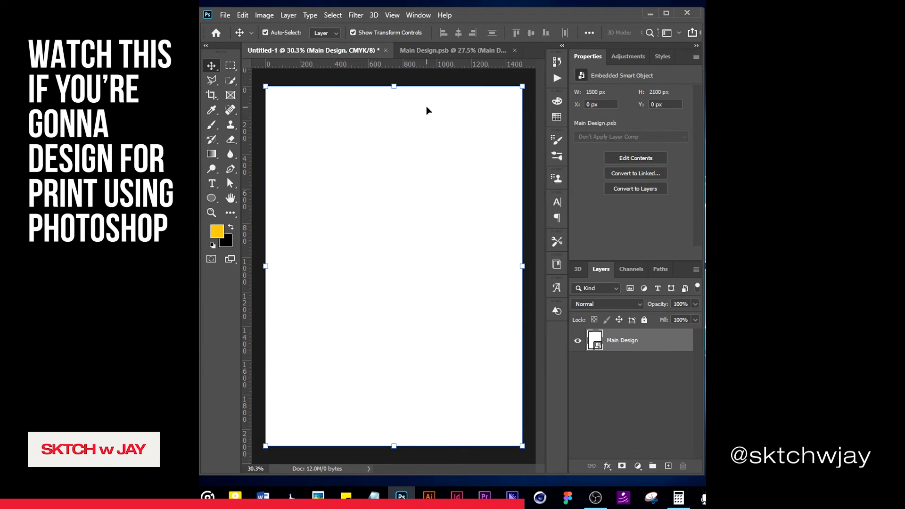
click(435, 51)
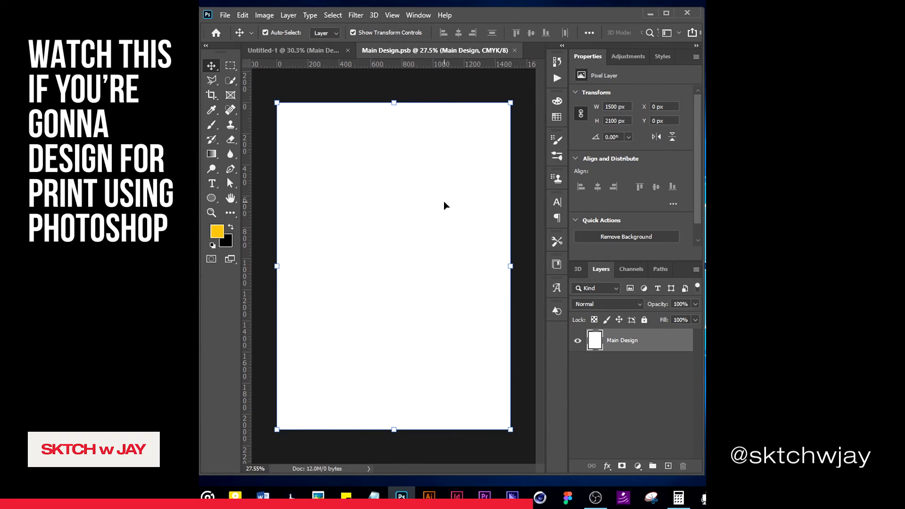
click(315, 52)
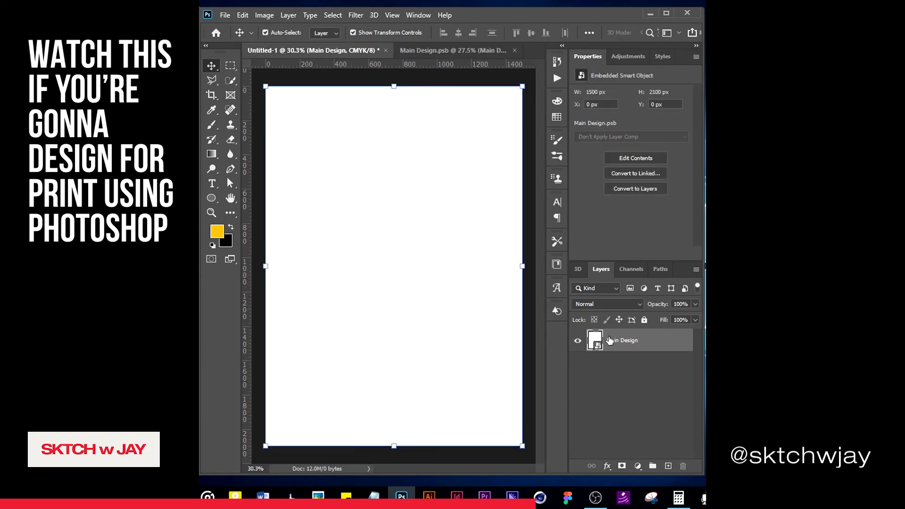
click(455, 49)
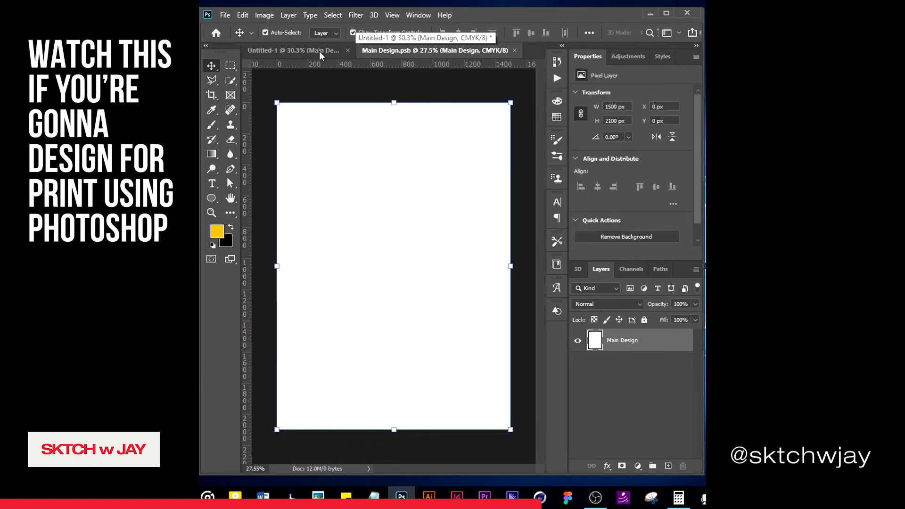
click(243, 15)
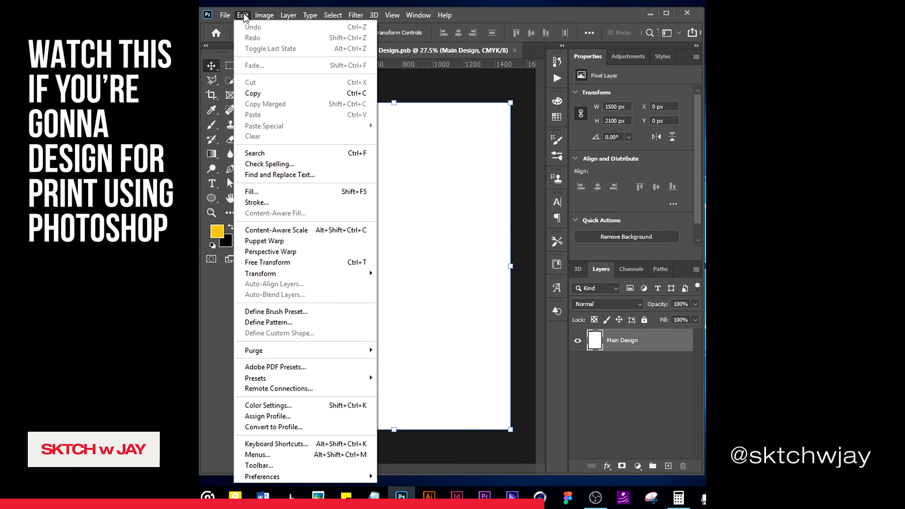
Step: Convert Main Design.psb to the Working RGB - sRGB IEC61966-2.1 destination profile
mouse_move(264, 15)
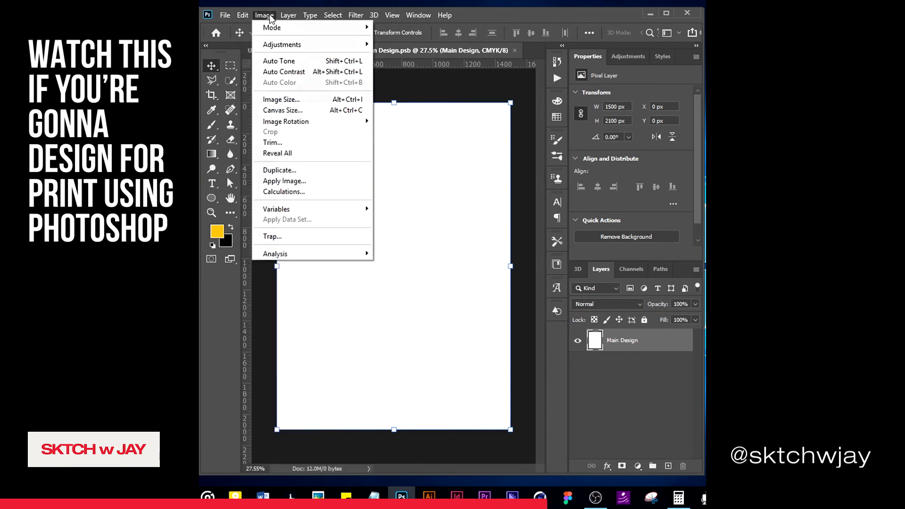
mouse_move(314, 27)
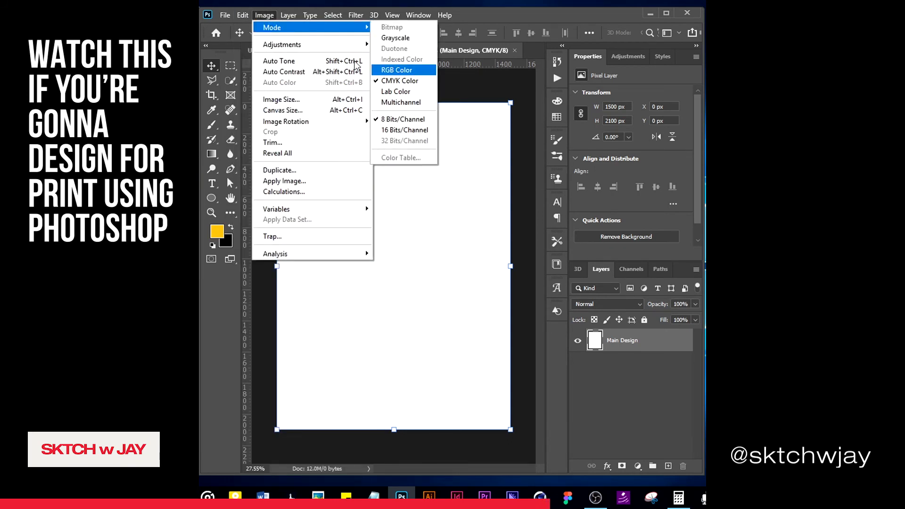
click(280, 429)
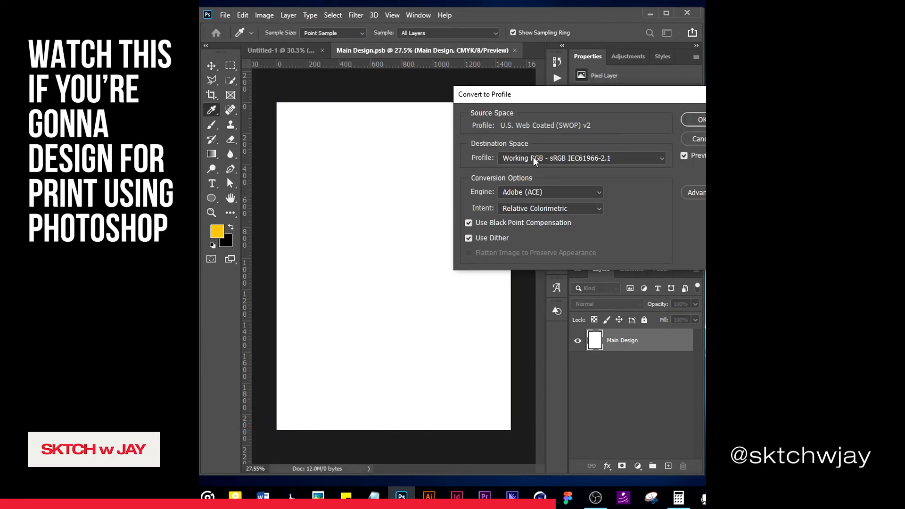
click(534, 157)
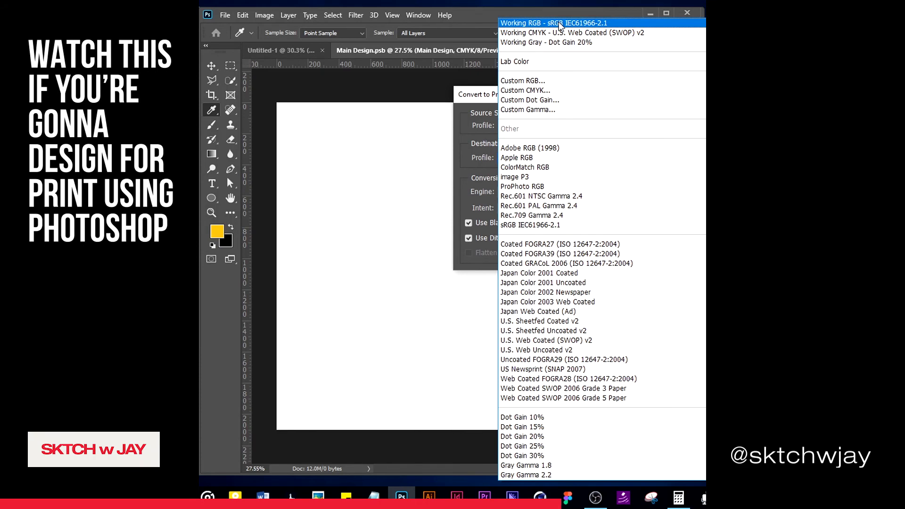
click(534, 24)
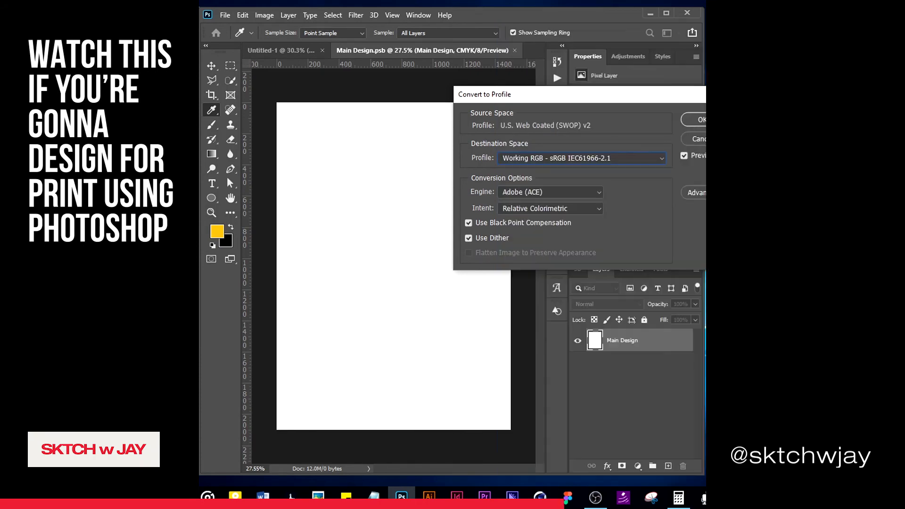
click(689, 124)
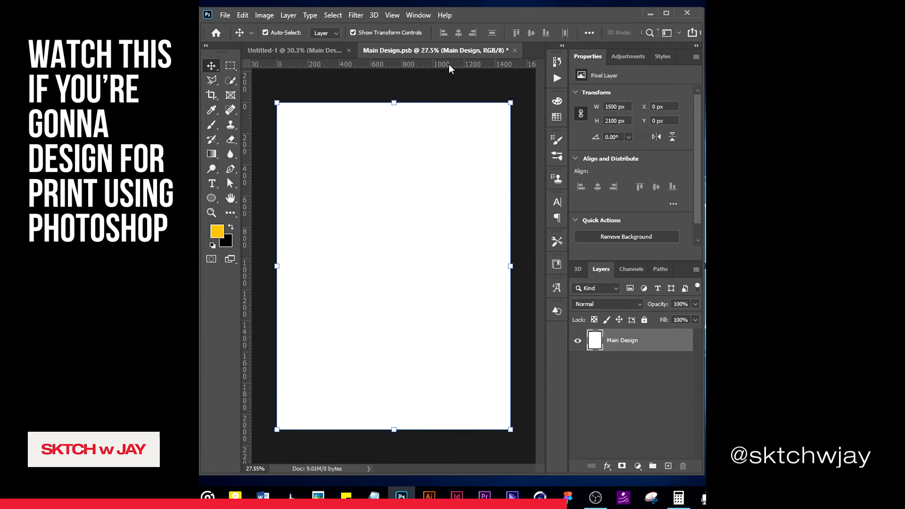
Step: Select the save-the-date image in File Explorer's Downloads folder
mouse_move(235, 497)
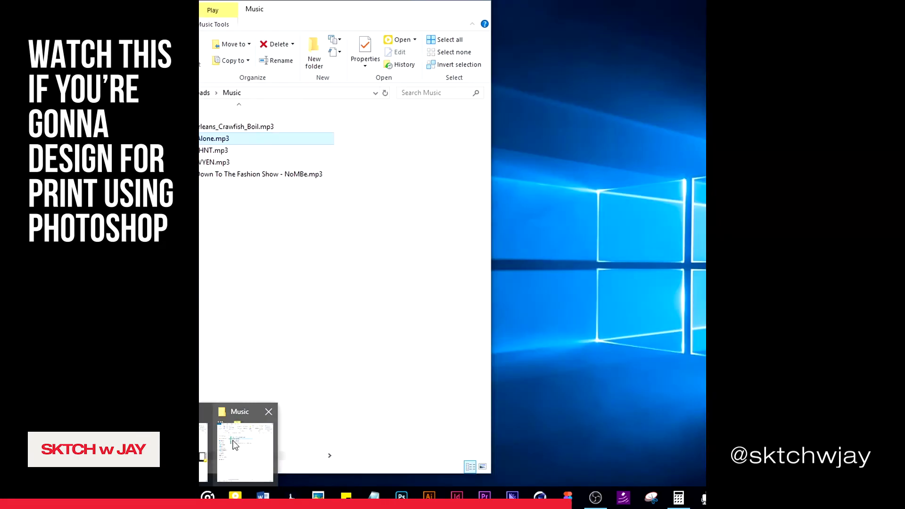
click(244, 452)
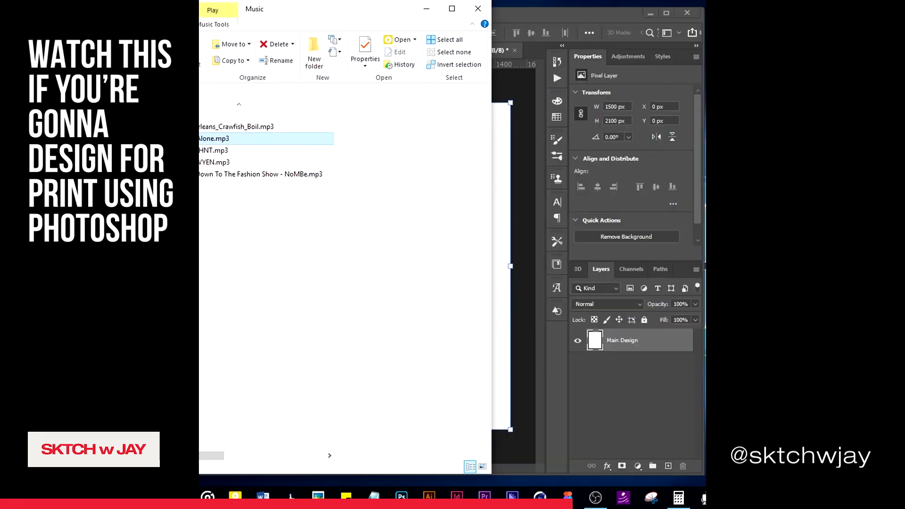
click(189, 222)
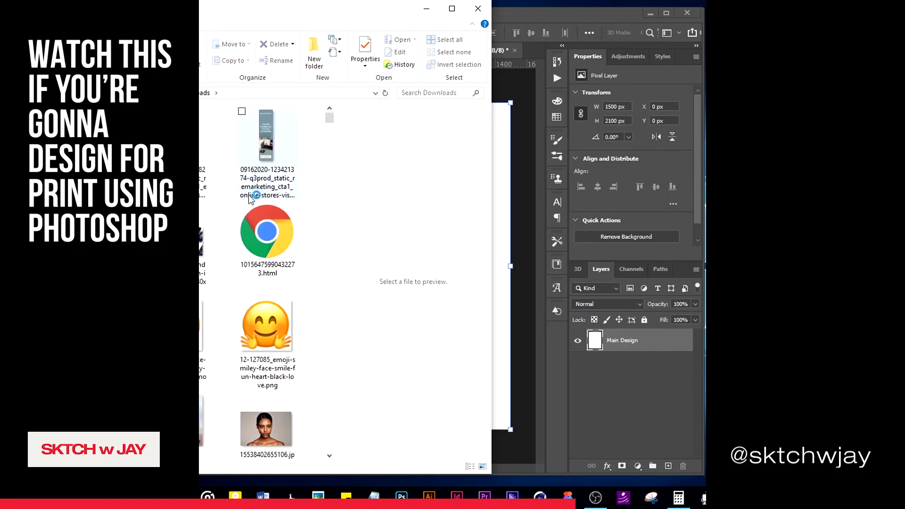
scroll(293, 299, down, 10)
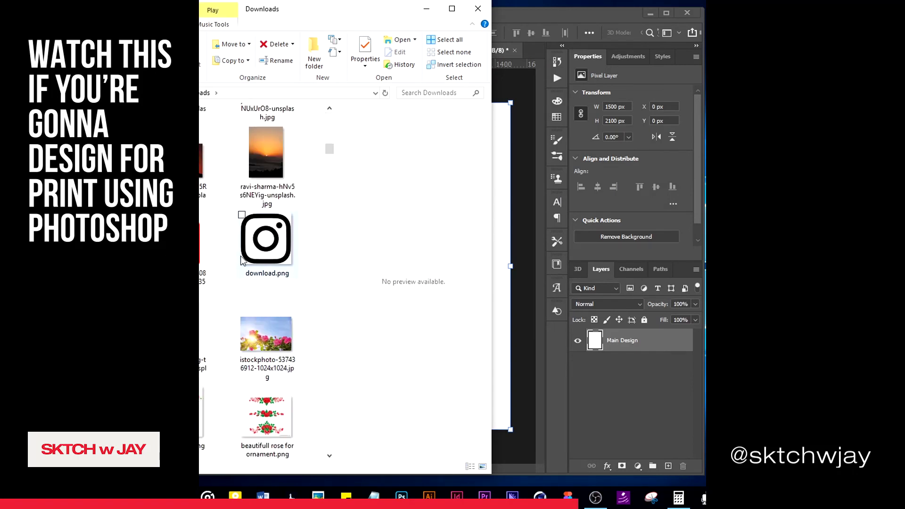
scroll(242, 261, down, 5)
click(242, 262)
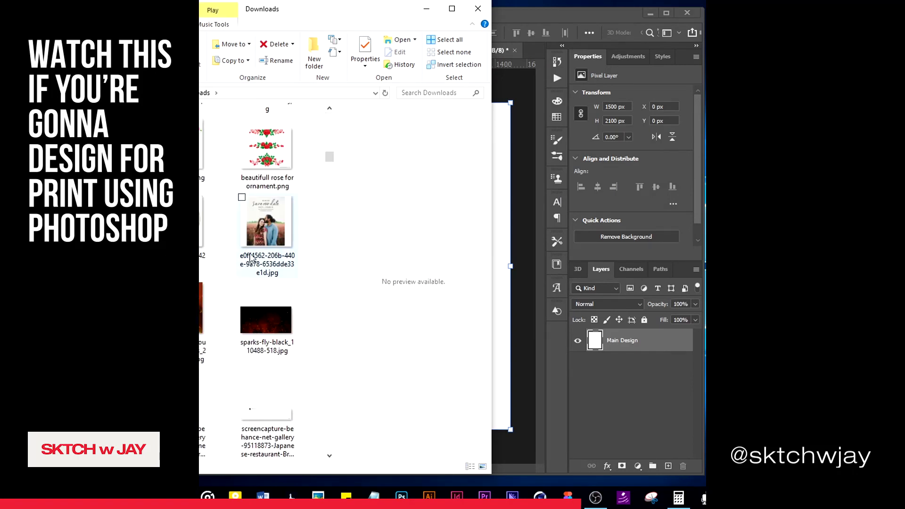
Step: Place the save-the-date image onto the Main Design.psb page, stretched taller
click(520, 344)
drag(520, 343, 480, 335)
drag(396, 383, 399, 445)
key(Return)
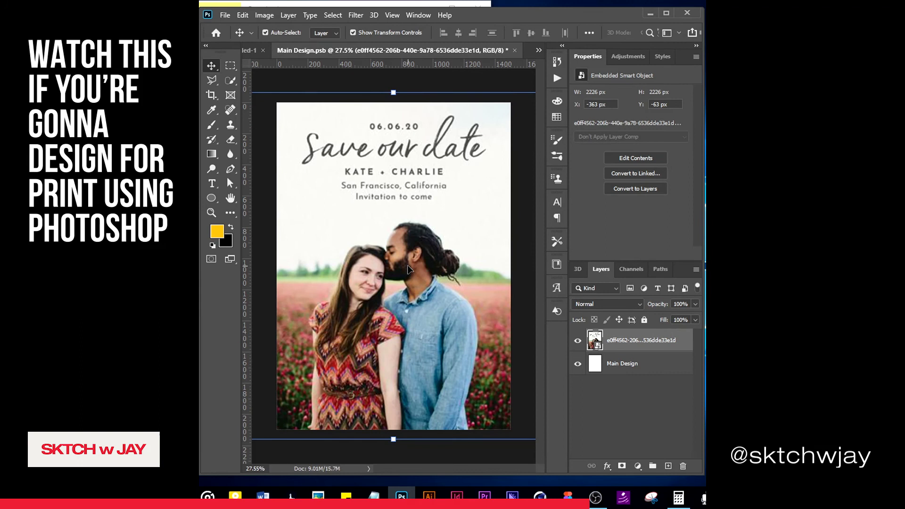
Step: Zoom to fit, cancel the accidental transform and save Main Design.psb
key(ctrl+0)
drag(454, 110, 476, 67)
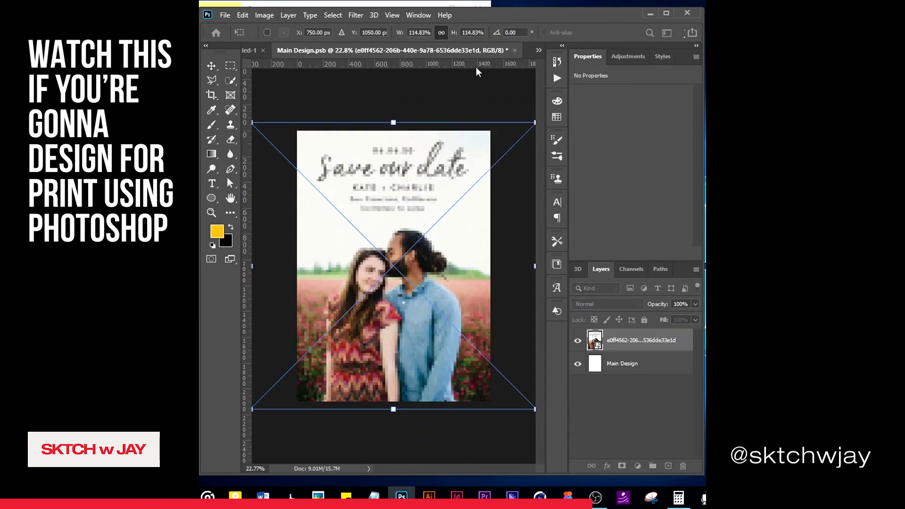
key(Escape)
key(ctrl+s)
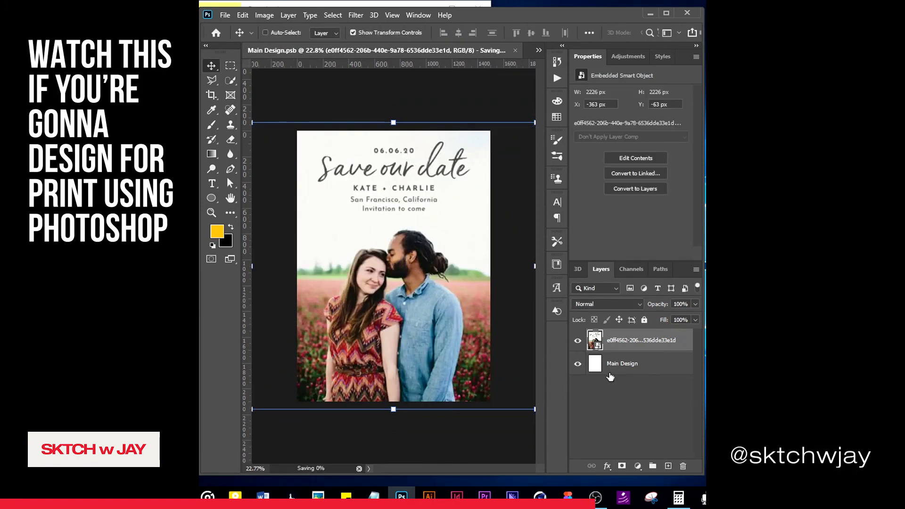
Step: Hide the white Main Design layer, check the updated Untitled-1, then return to Main Design.psb
click(578, 364)
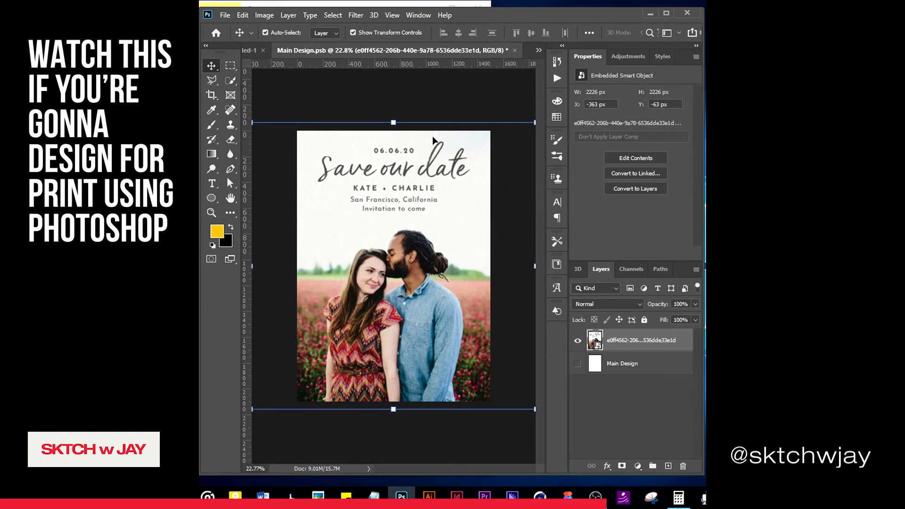
click(249, 52)
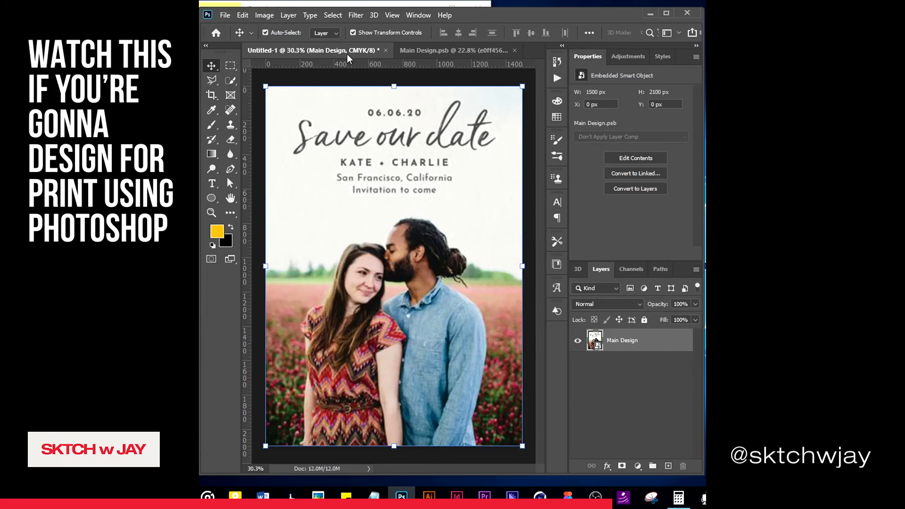
click(442, 50)
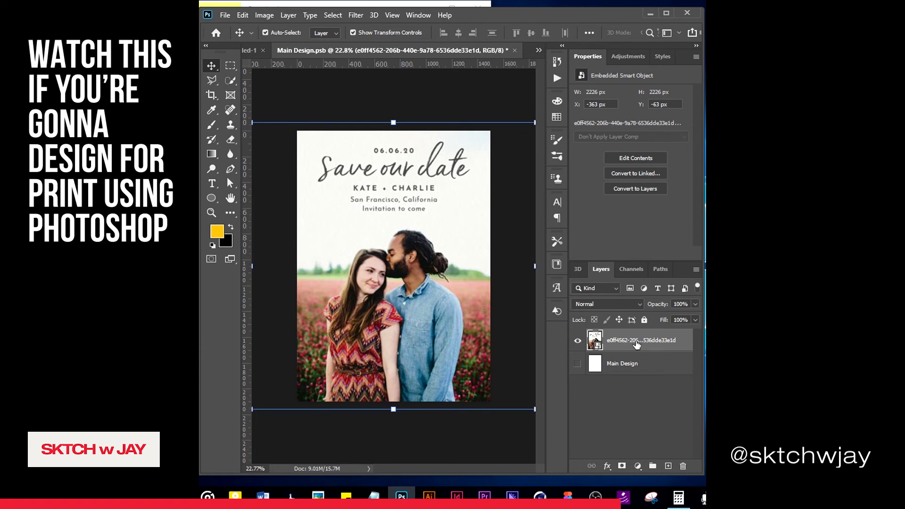
Step: Rename the invitation image layer to dsgn
double_click(622, 340)
text(dsa)
click(624, 409)
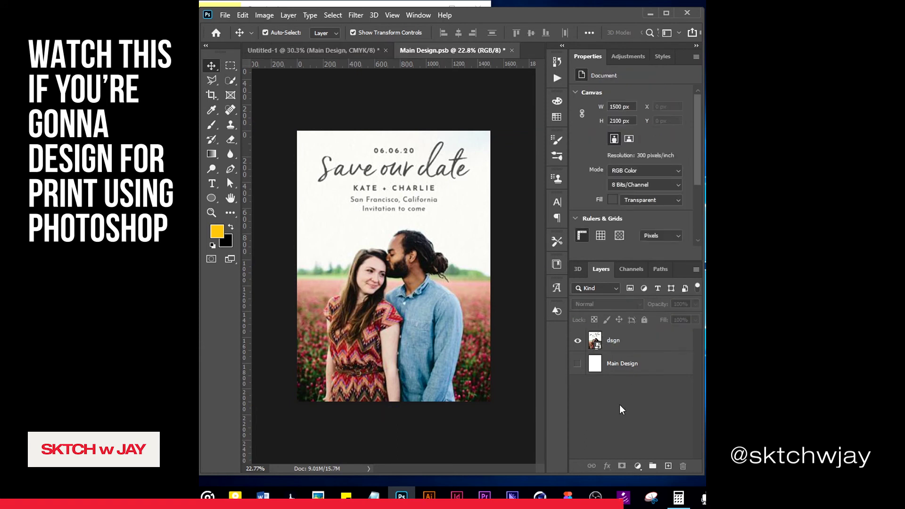
click(614, 343)
Step: Bring Untitled-1 back to the front and zoom out
click(308, 51)
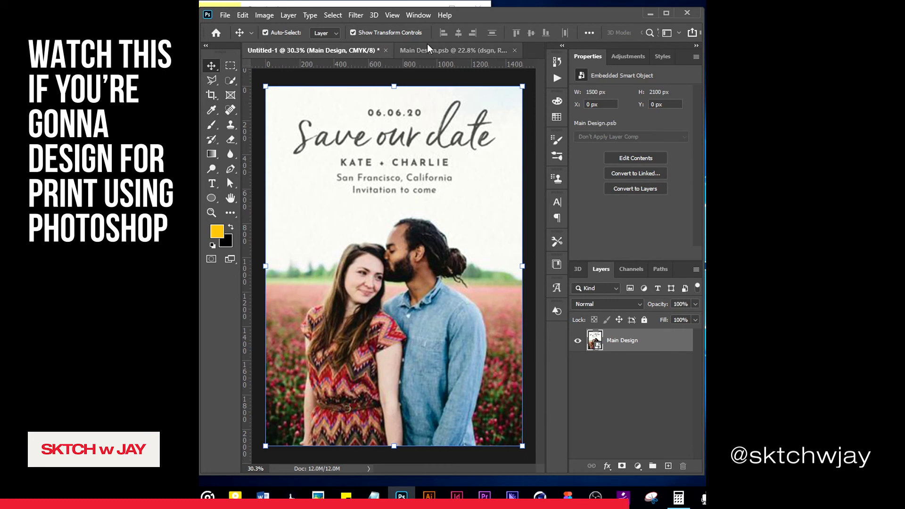
scroll(411, 313, down, 2)
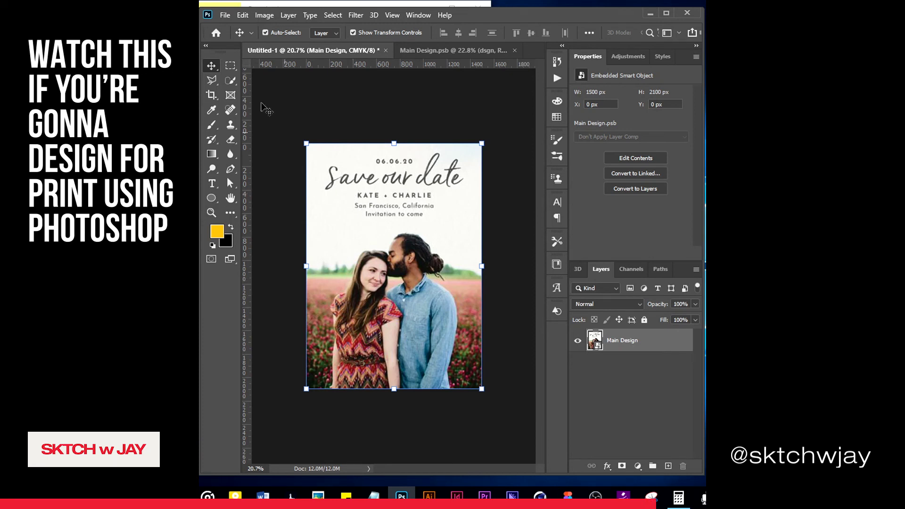
click(225, 15)
Step: Save the design to the Desktop as JPEG 'Untitleddsgn.jpg', no ICC profile, Maximum quality 12
click(262, 150)
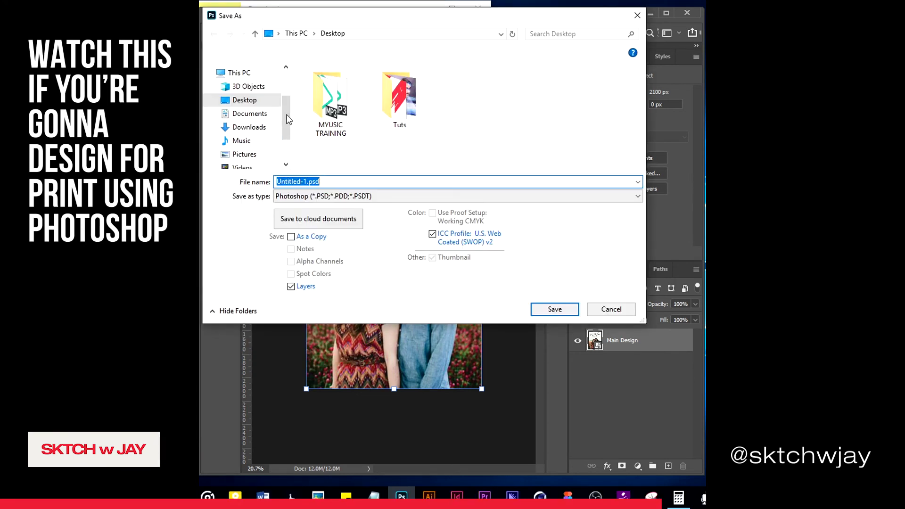
drag(308, 181, 303, 183)
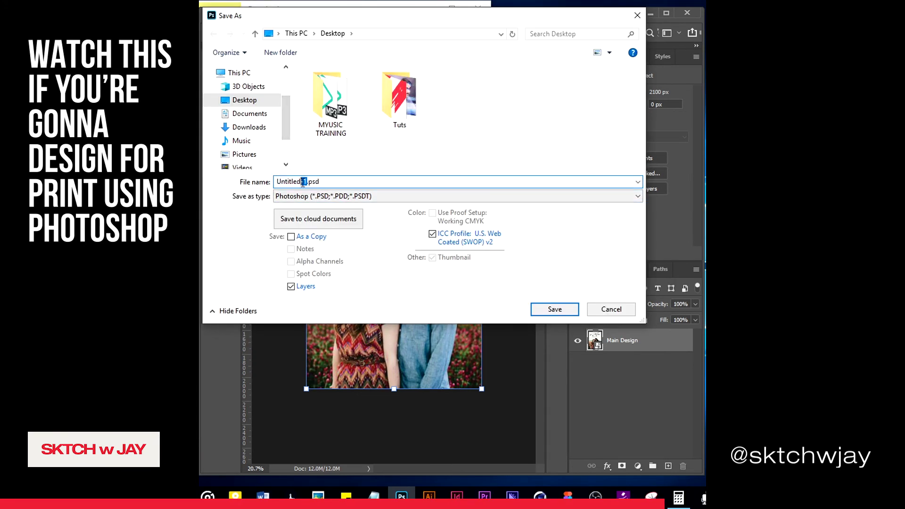
text(dsgn)
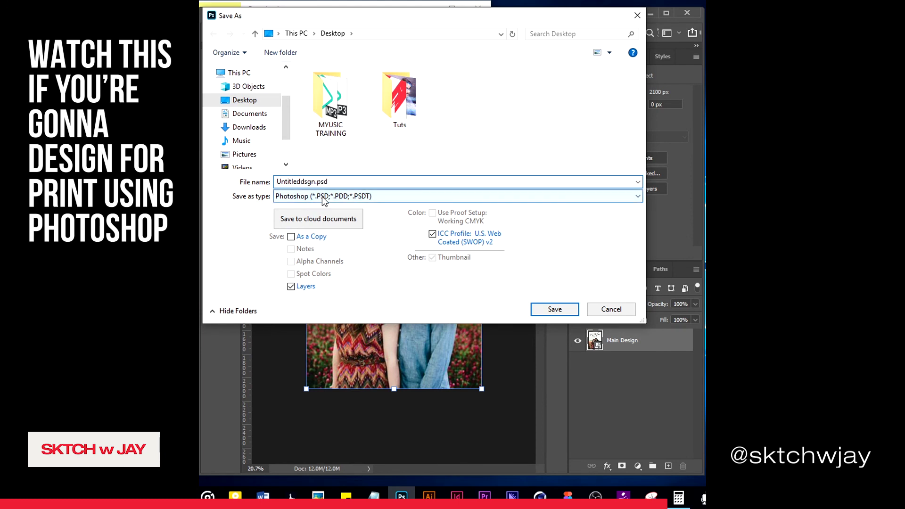
click(324, 197)
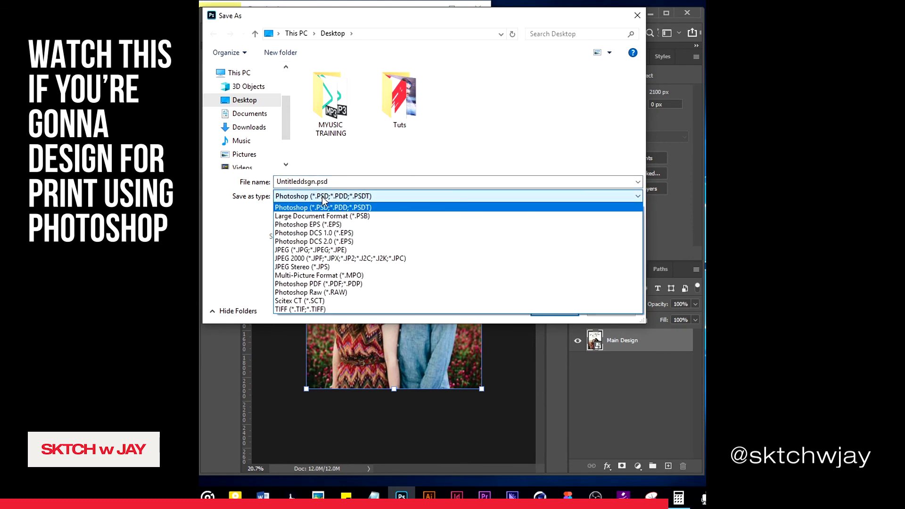
click(323, 251)
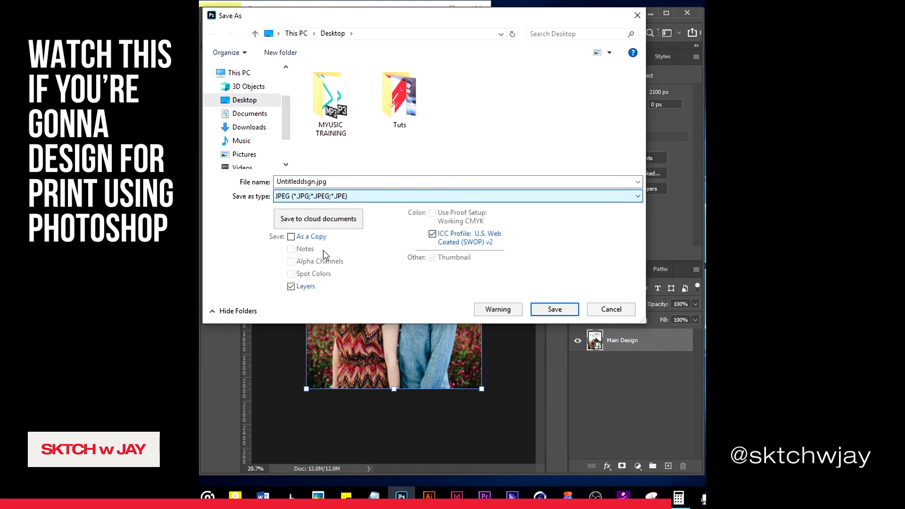
click(432, 234)
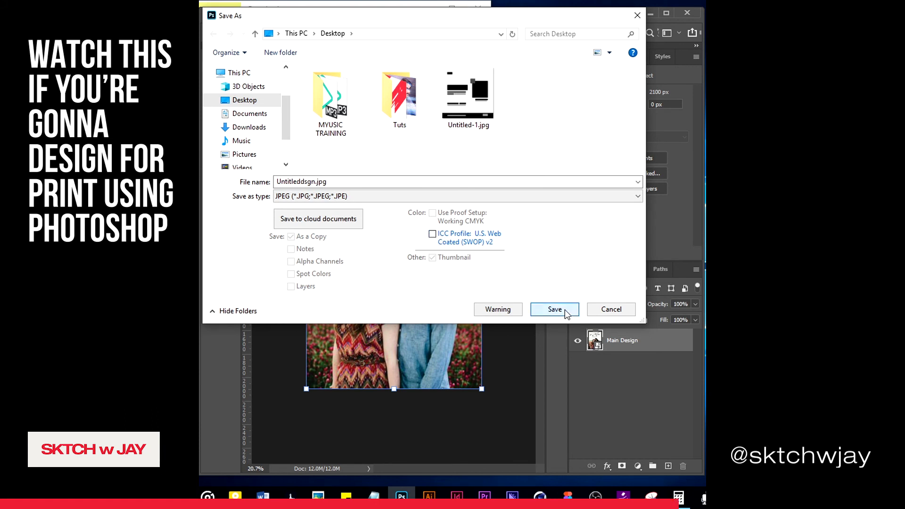
click(565, 311)
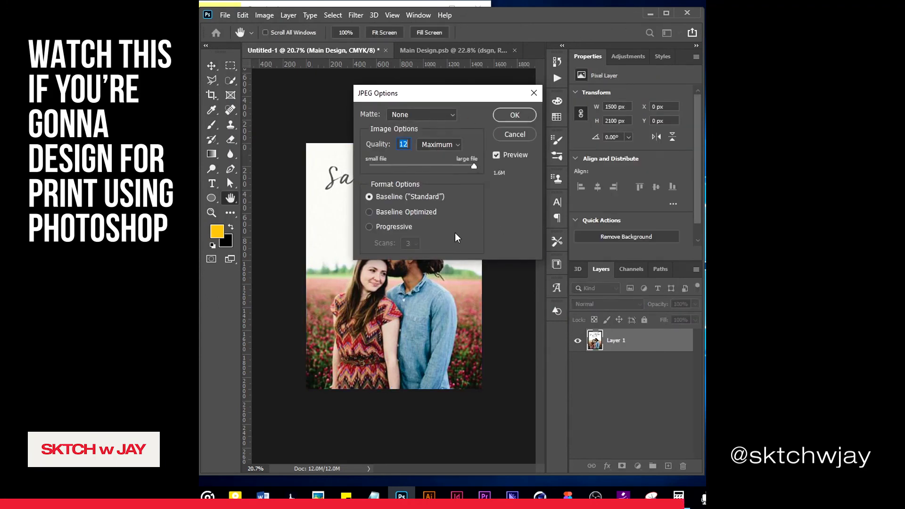
click(515, 115)
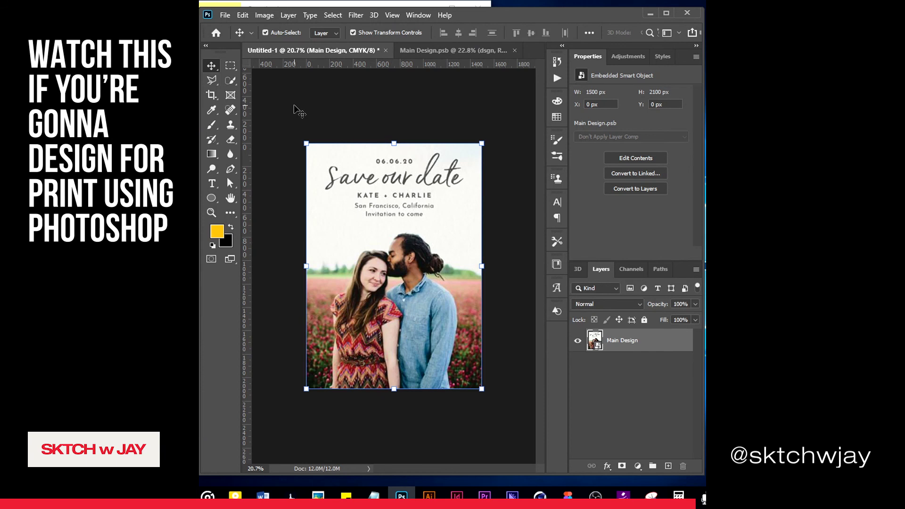
Step: Save as Photoshop PDF 'Untitleddsgn.pdf' without layers or ICC profile, using Working CMYK proof setup
key(ctrl+s)
click(379, 196)
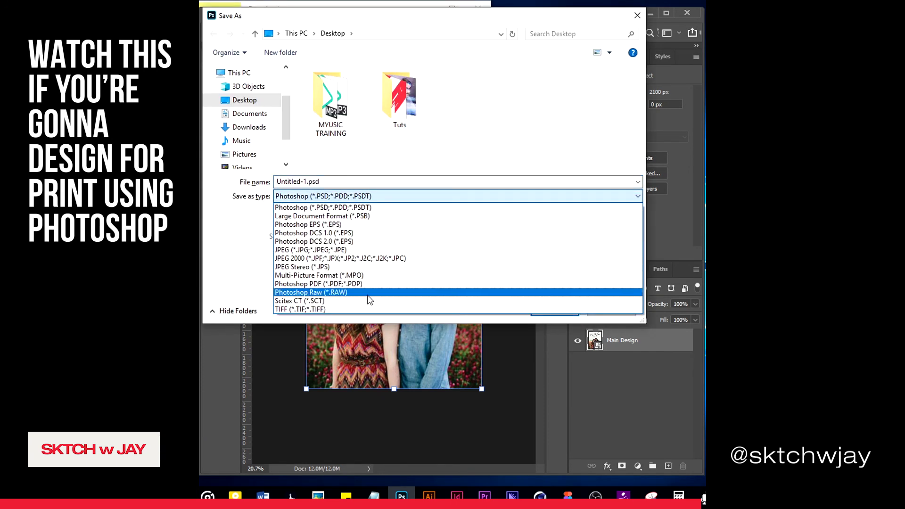
click(369, 289)
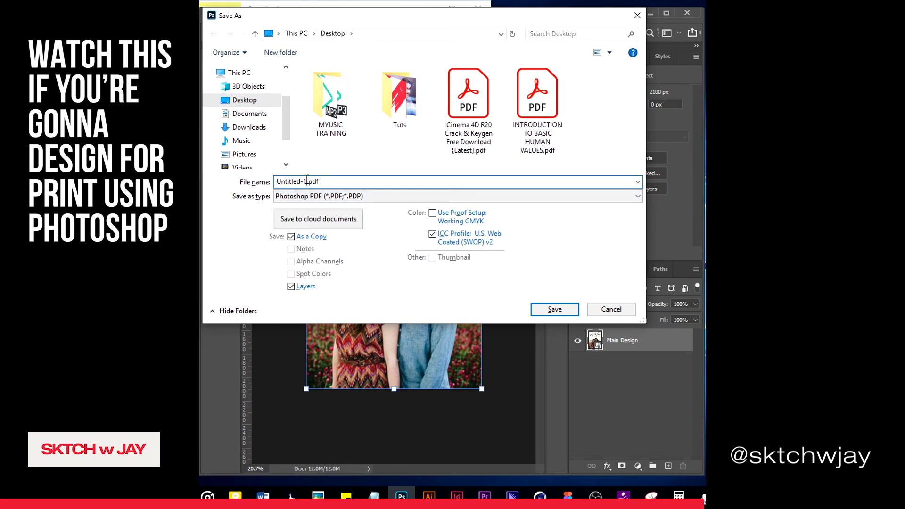
drag(307, 182, 301, 182)
text(dsgn)
click(305, 287)
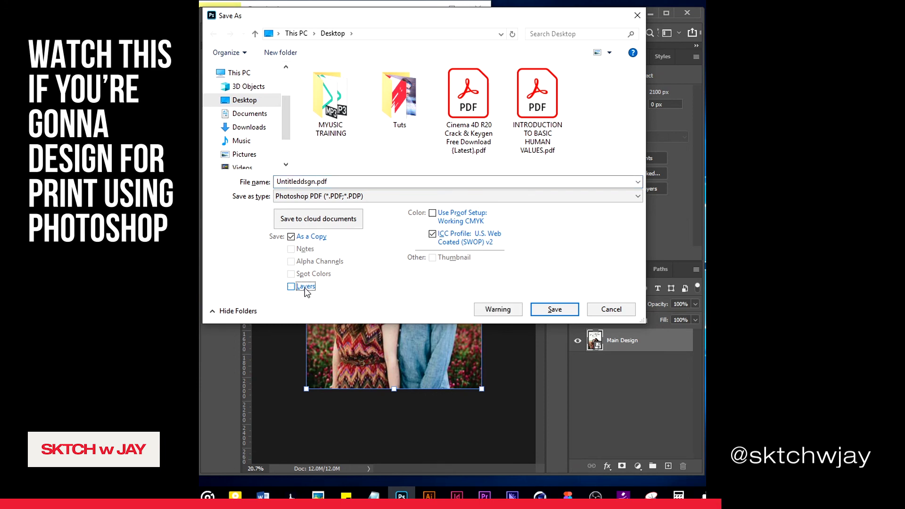
click(433, 235)
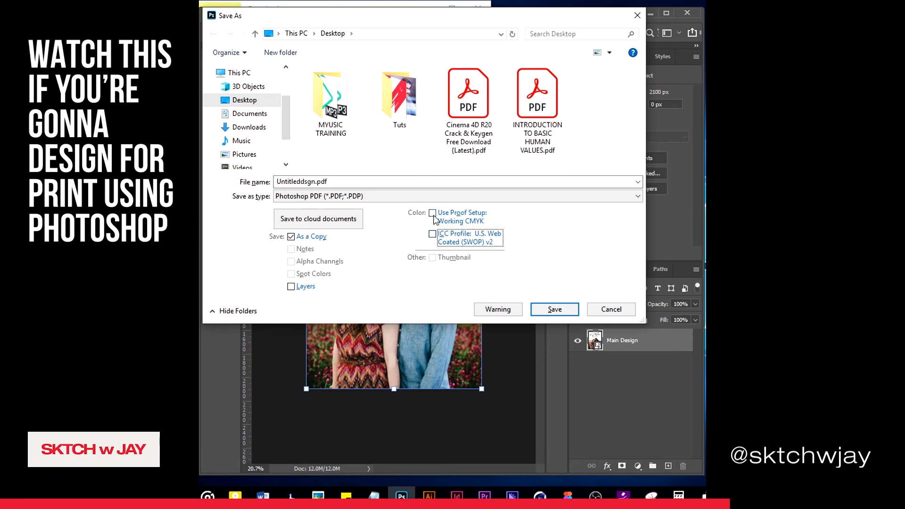
click(433, 213)
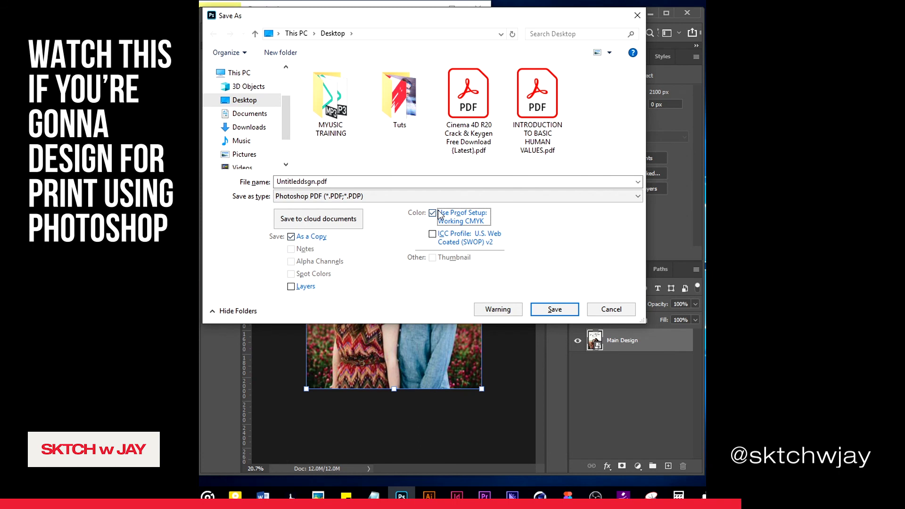
click(551, 311)
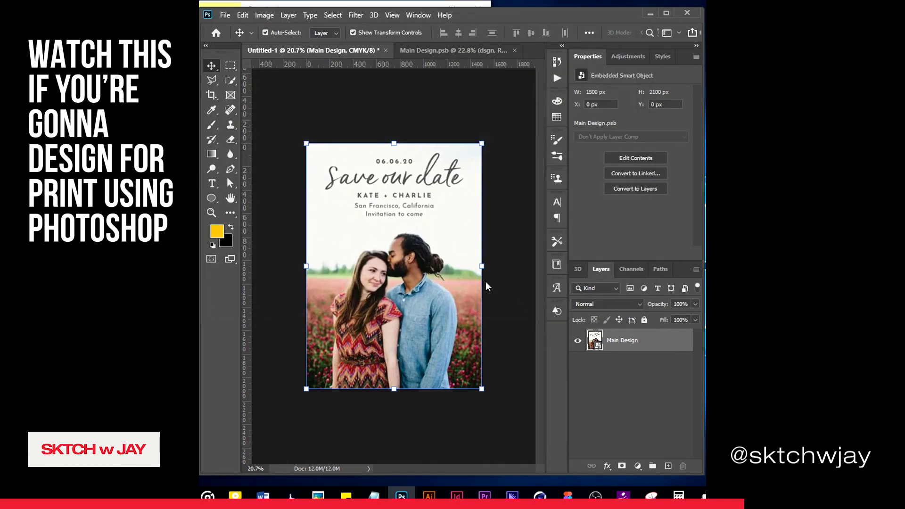
Step: Choose the High Quality Print preset and turn off Preserve Photoshop Editing Capabilities
click(411, 67)
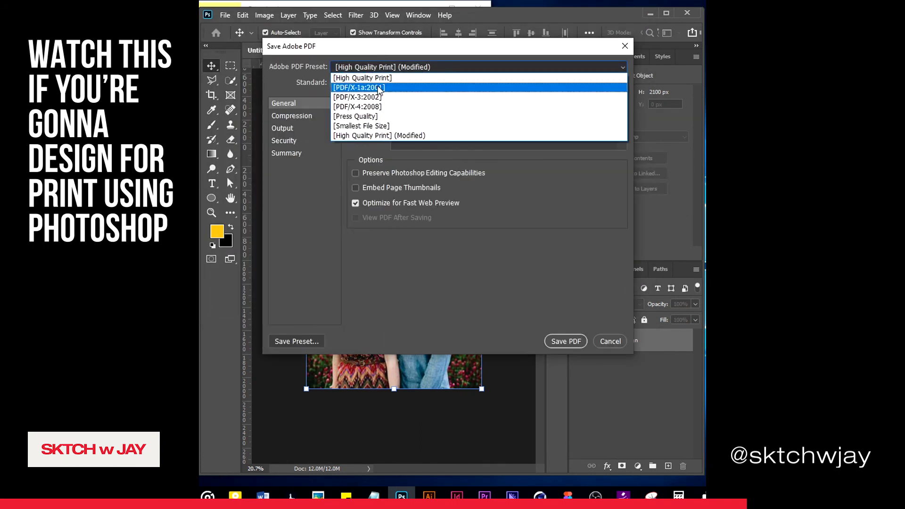
click(380, 76)
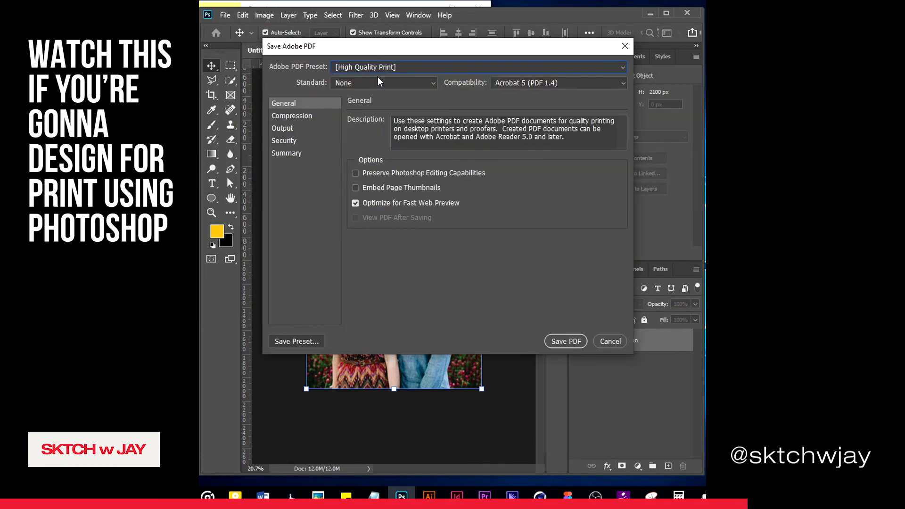
click(355, 173)
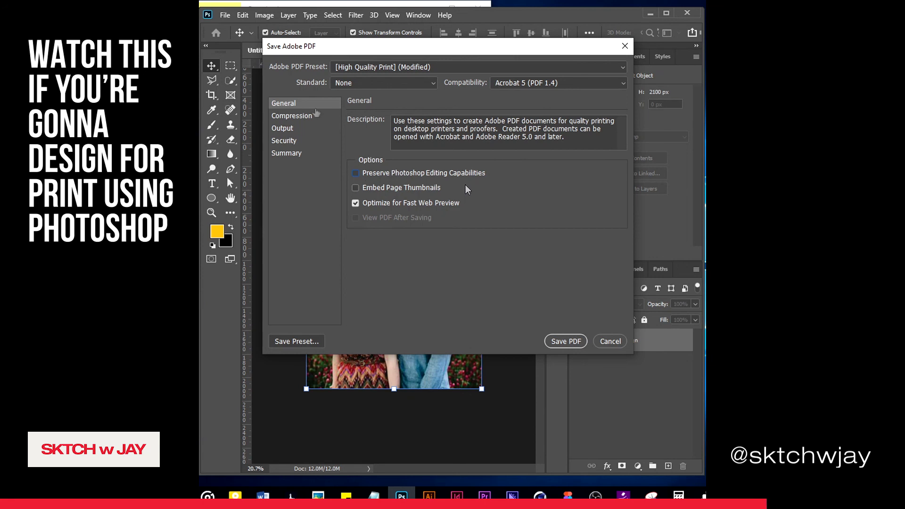
Step: Set compression image quality to Maximum and save the PDF
click(316, 115)
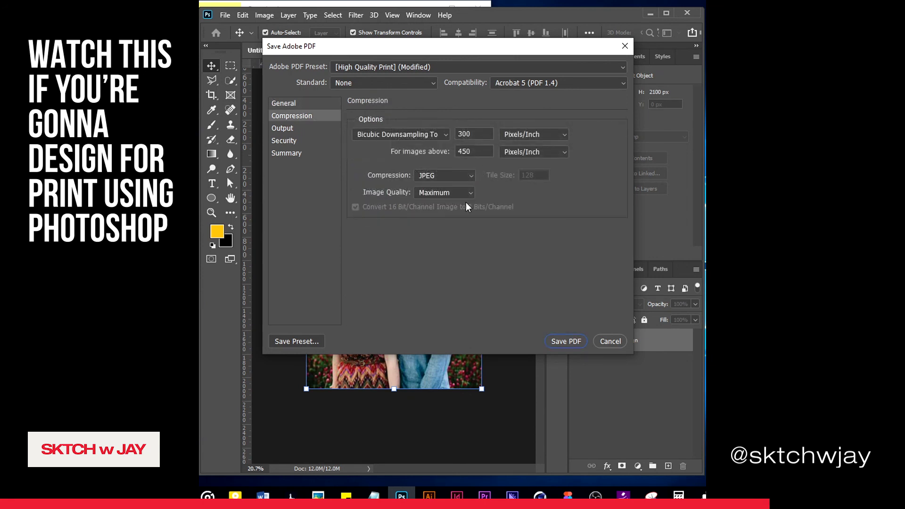
click(438, 174)
click(438, 175)
click(441, 193)
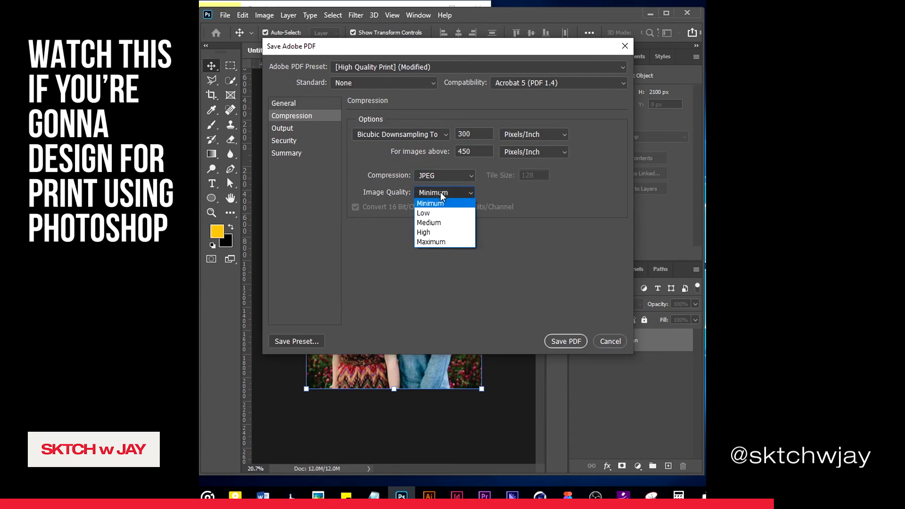
click(451, 241)
click(290, 130)
click(296, 141)
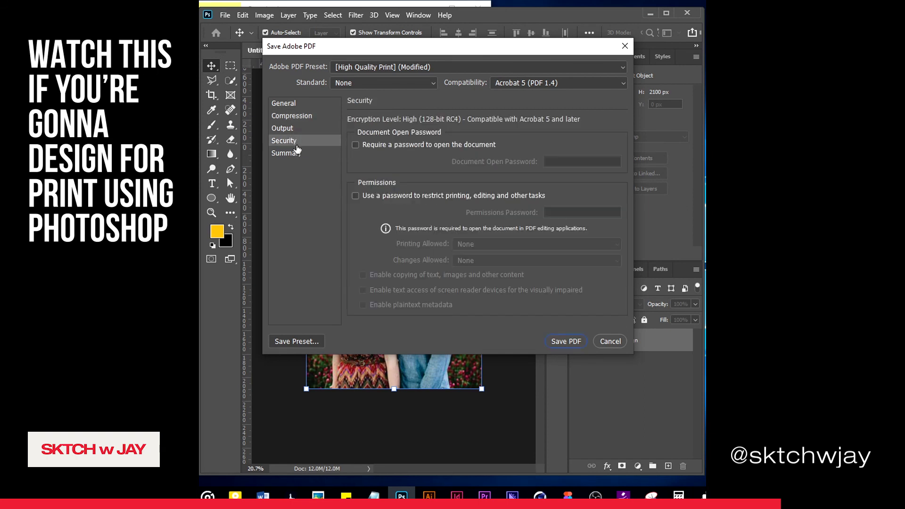
click(299, 154)
click(566, 341)
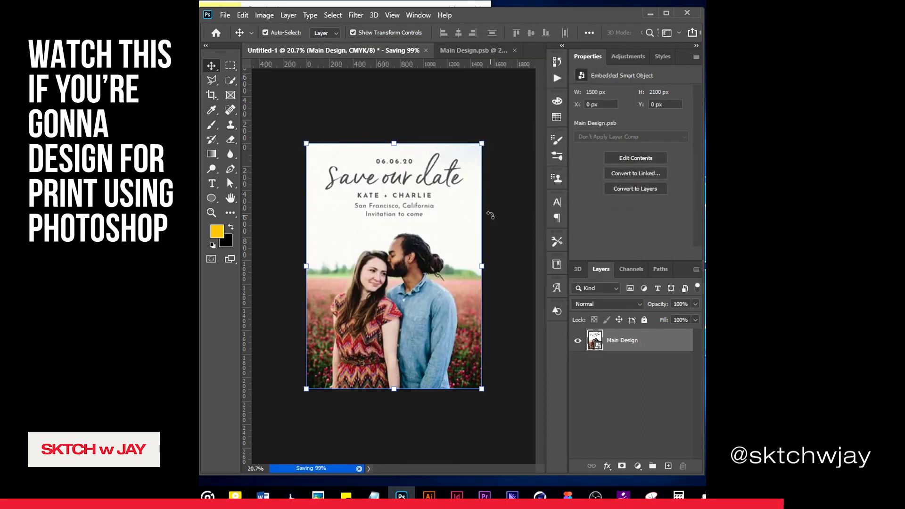
Step: Minimize Photoshop and open Untitleddsgn.jpg from the Desktop folder in File Explorer
click(651, 14)
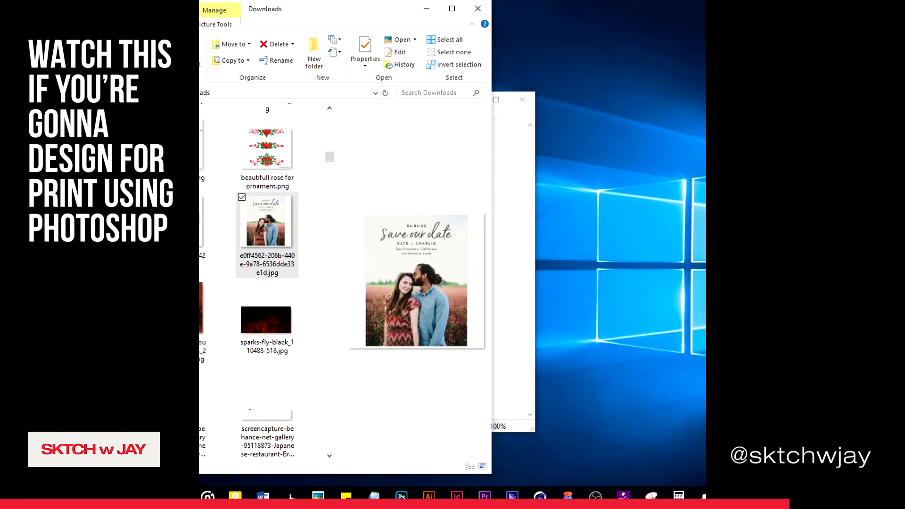
key(alt+Left)
scroll(283, 226, down, 4)
scroll(262, 263, down, 10)
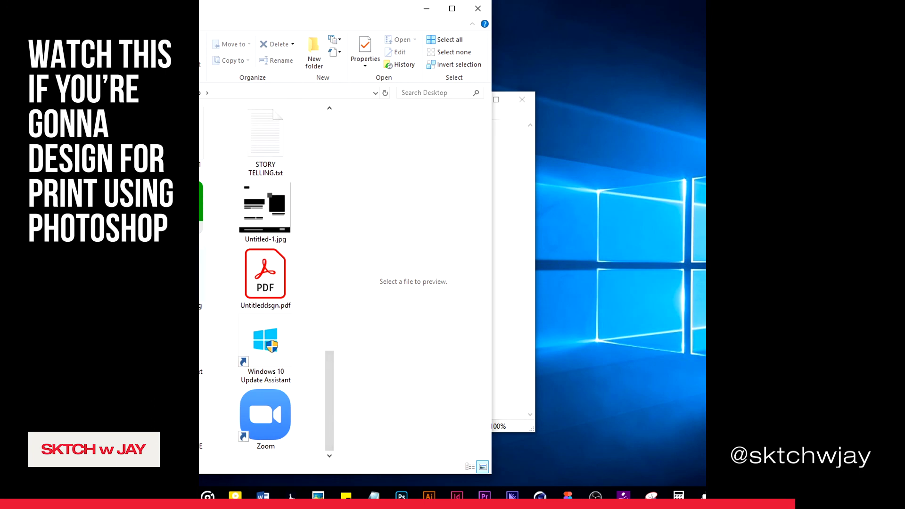
click(189, 278)
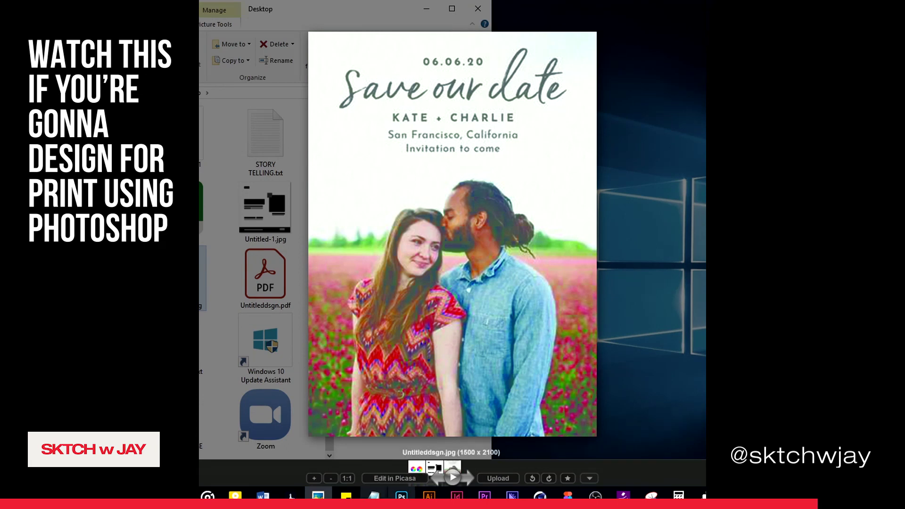
Step: Compare the exported JPG against the Photoshop original, then close Picasa Photo Viewer
click(402, 495)
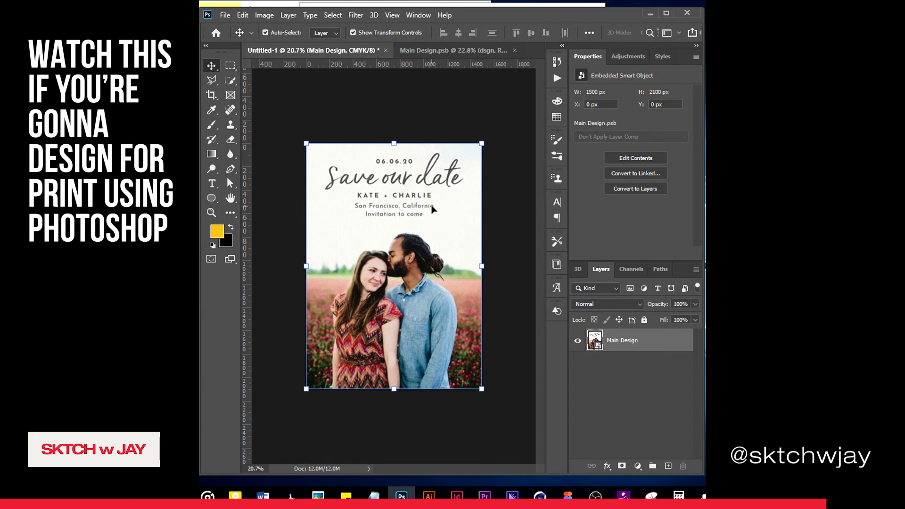
click(650, 14)
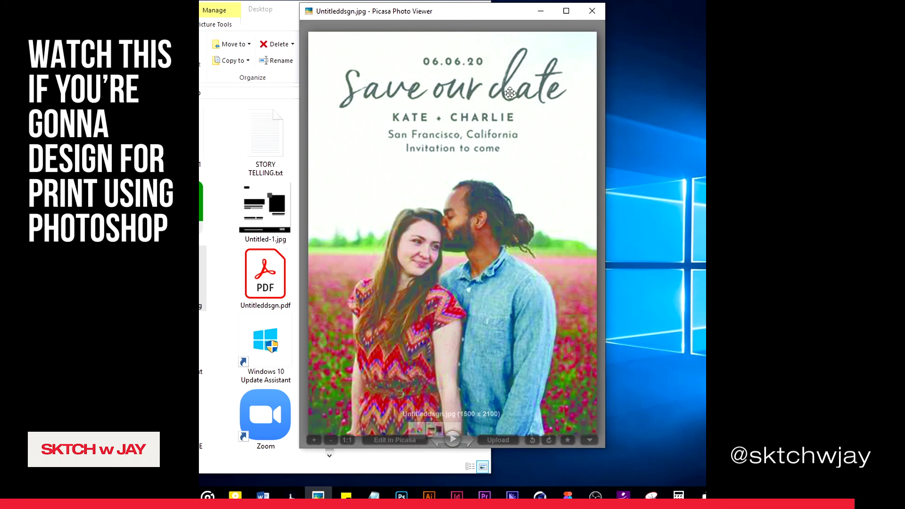
click(597, 13)
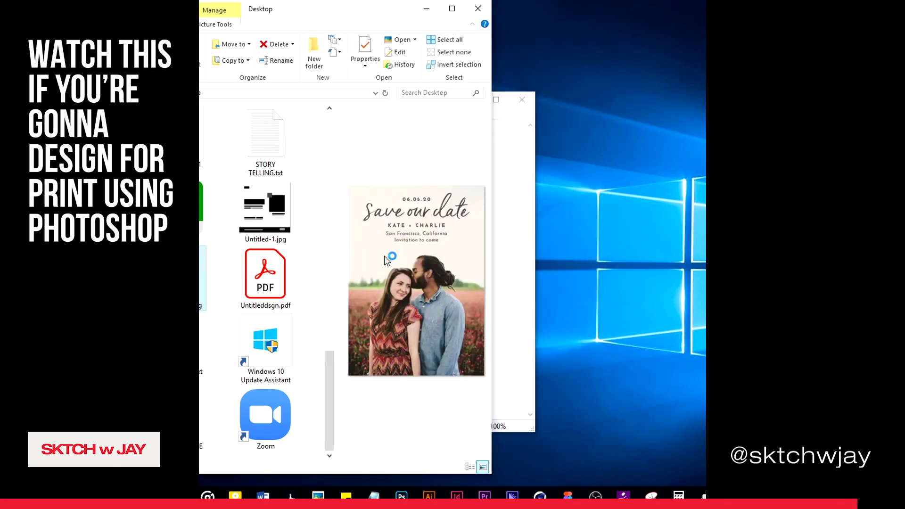
Step: Open Untitleddsgn.pdf in Acrobat Pro DC, then bring the Notepad print-size notes forward
click(275, 285)
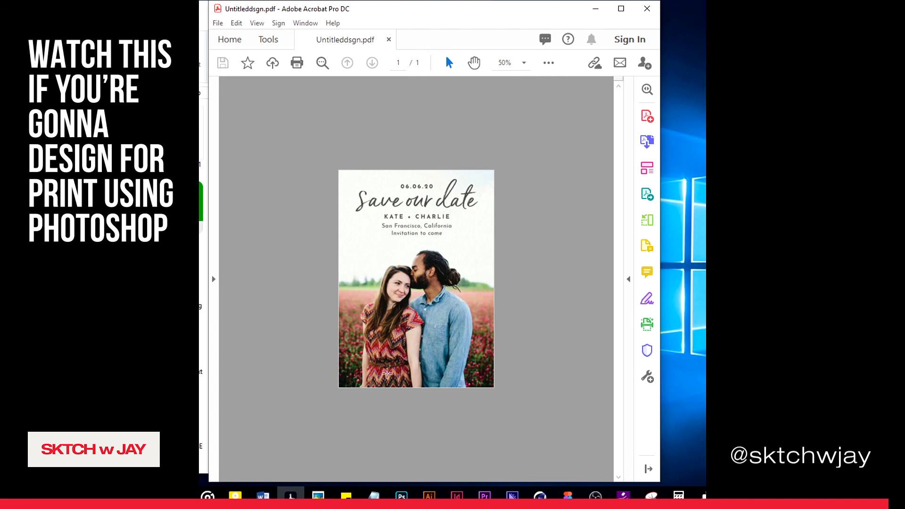
click(374, 496)
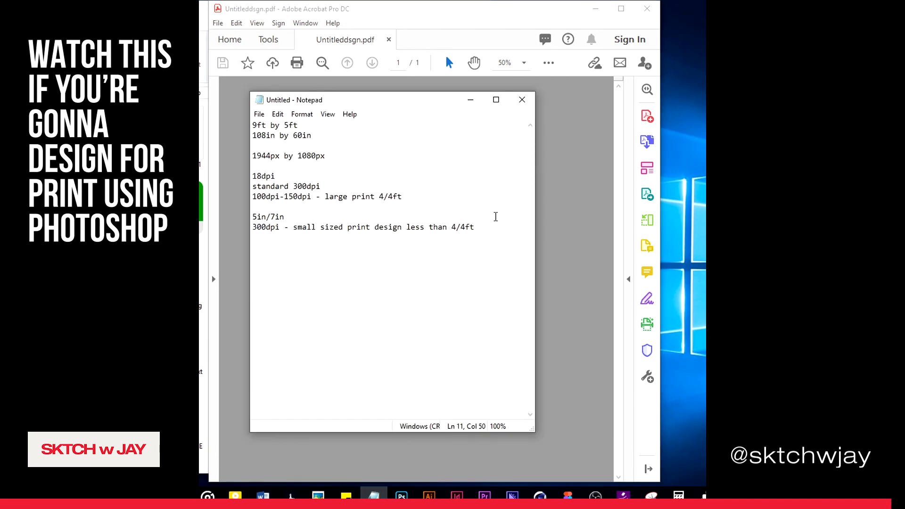